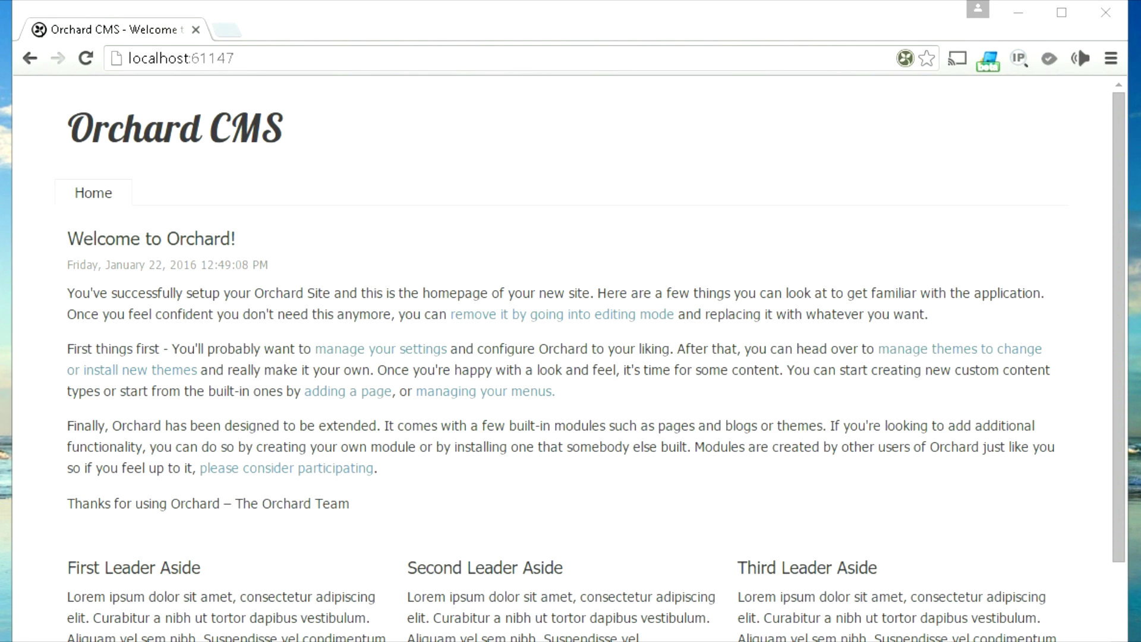
# Step: Open the site's admin dashboard from the home page and look over the New Blog form
pyautogui.scroll(-2, 571, 357)
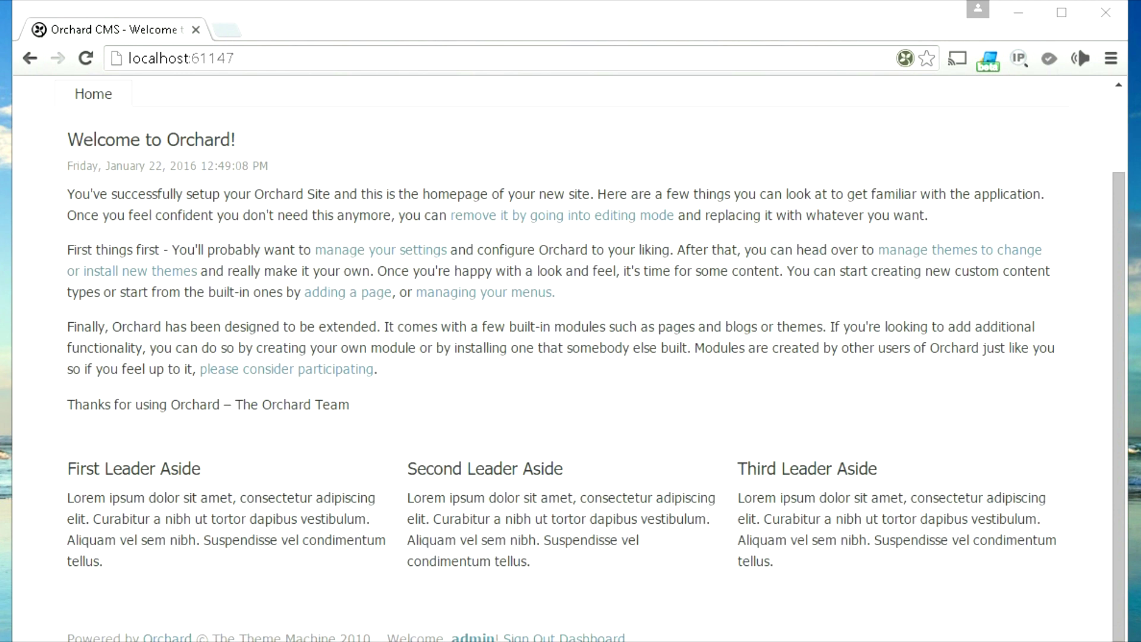
pyautogui.click(592, 638)
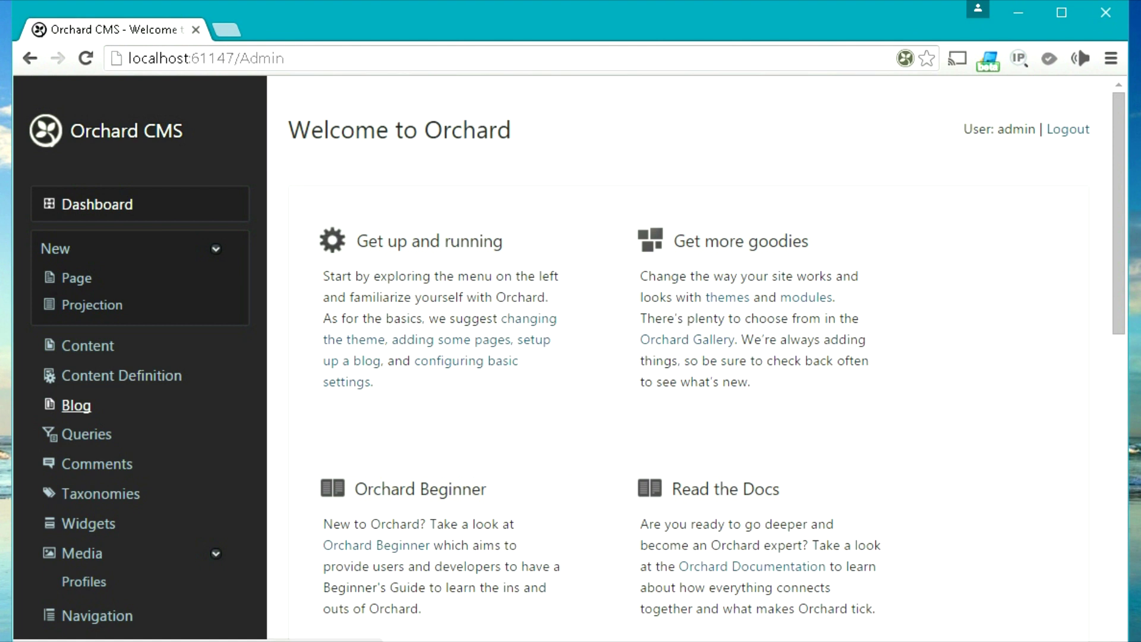
pyautogui.click(76, 405)
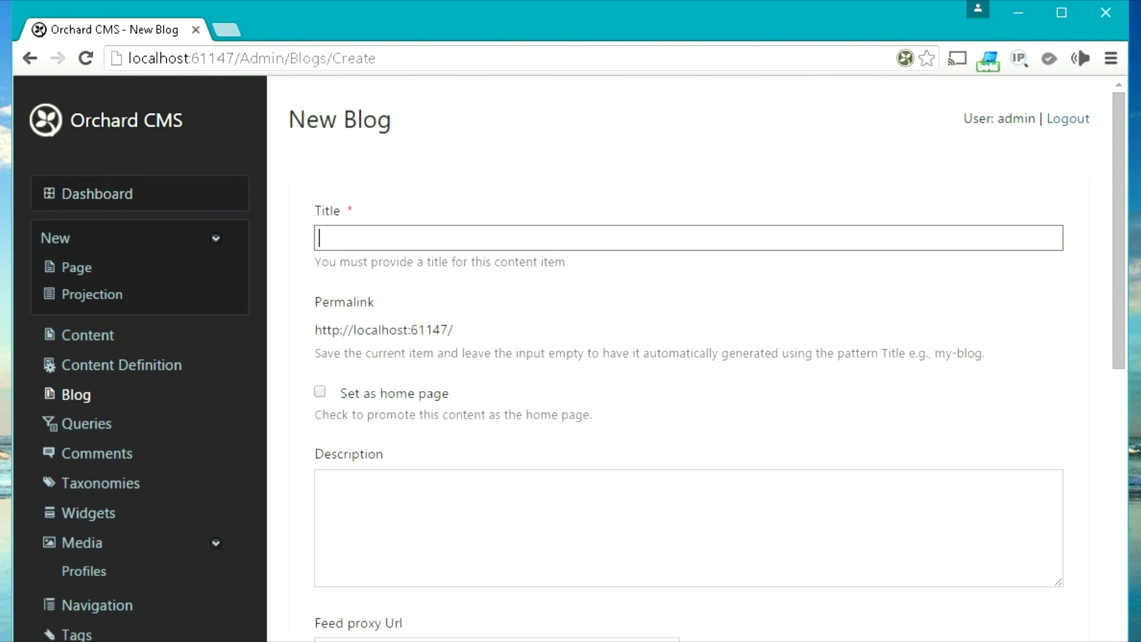
pyautogui.scroll(-5, 571, 357)
pyautogui.scroll(5, 571, 357)
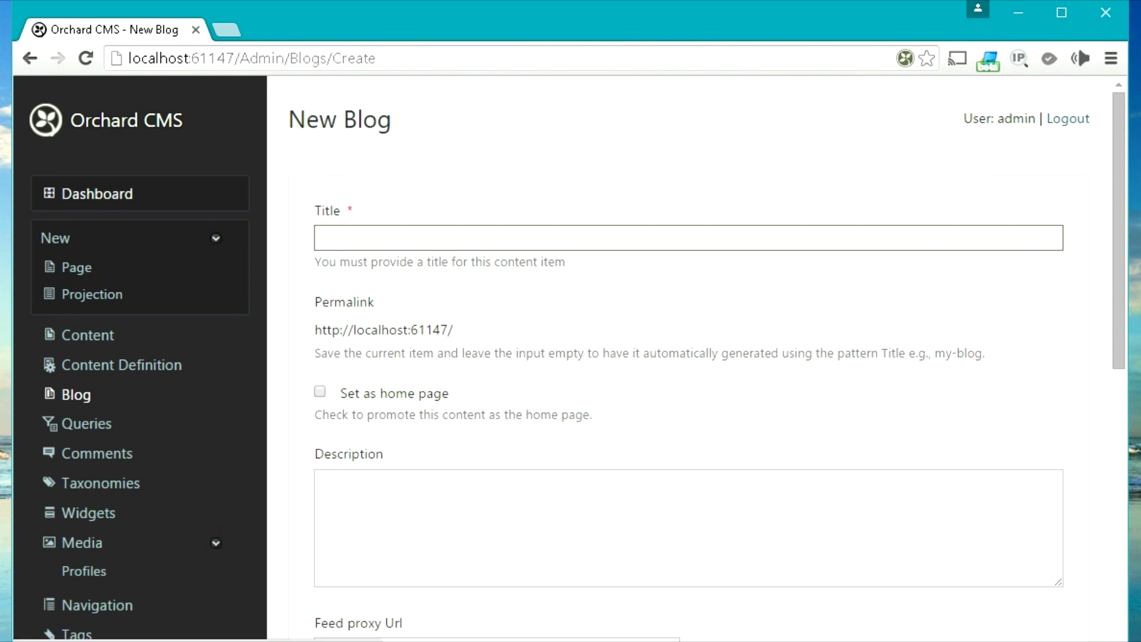
# Step: Return to the admin dashboard and review its welcome page and the available admin sections
pyautogui.click(97, 194)
pyautogui.scroll(-1, 571, 356)
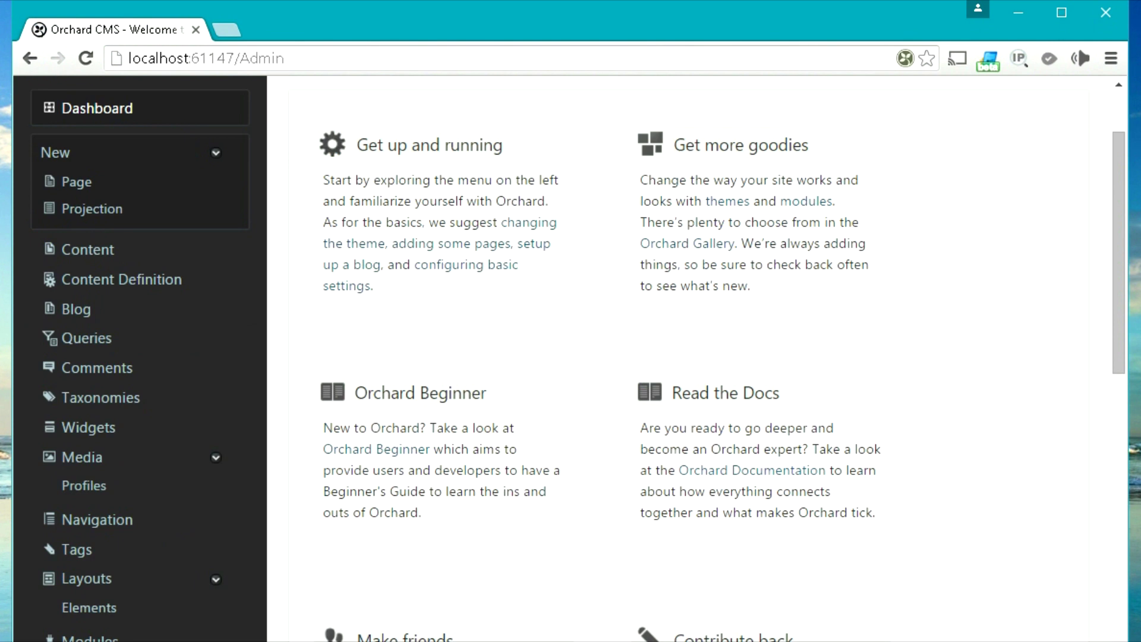
pyautogui.scroll(1, 89, 209)
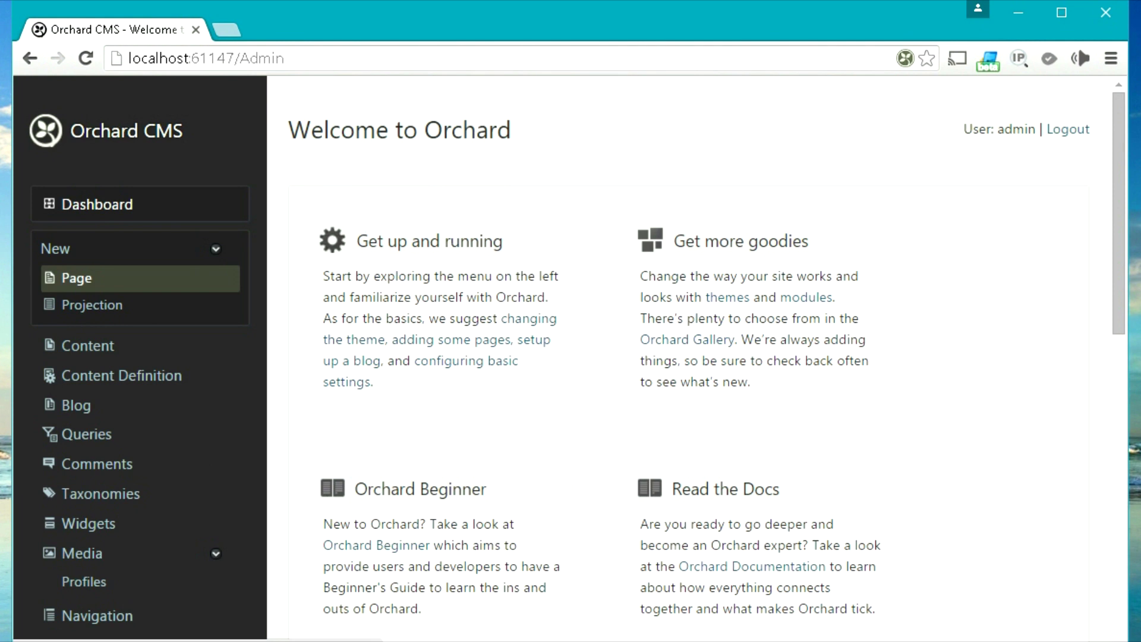
# Step: View the New Page form and the creation choices offered from the content management list
pyautogui.click(77, 278)
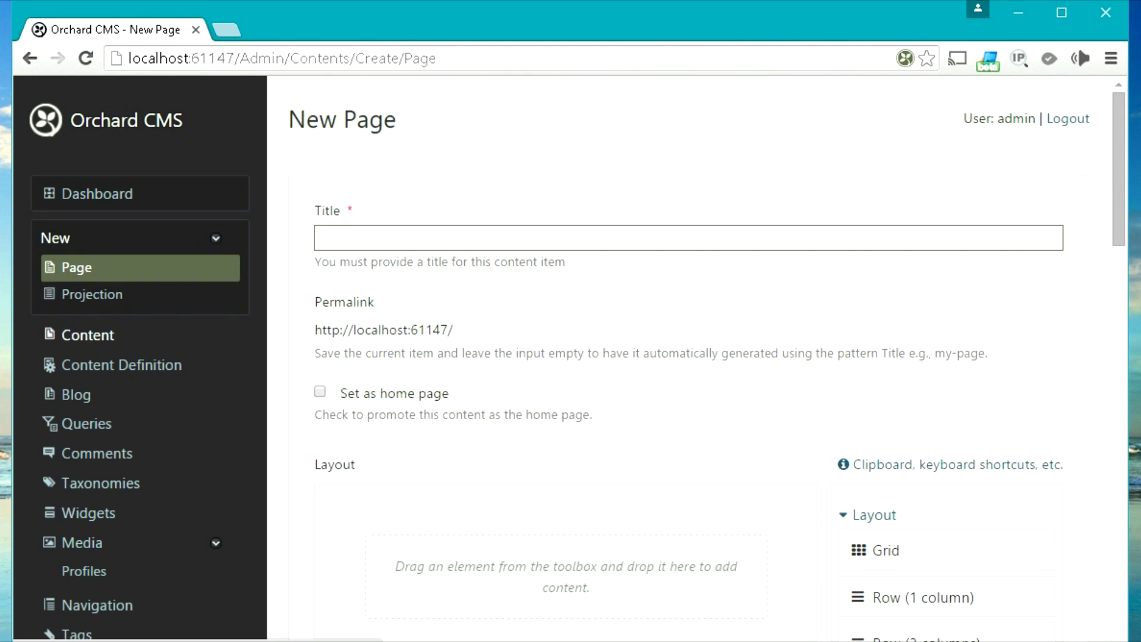
pyautogui.click(87, 336)
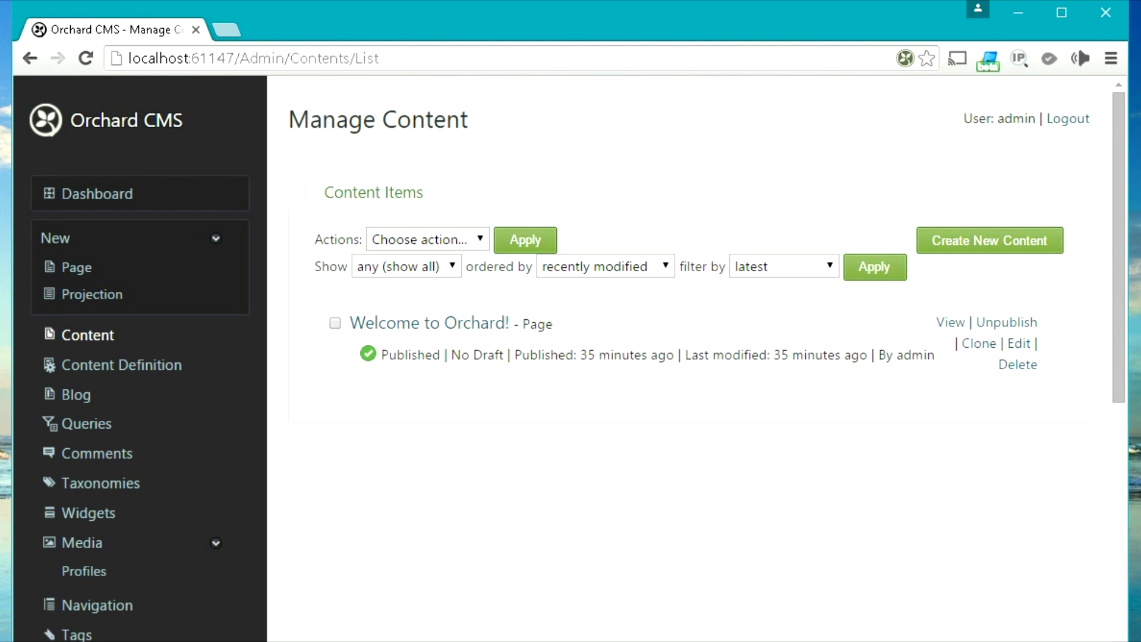
pyautogui.click(989, 240)
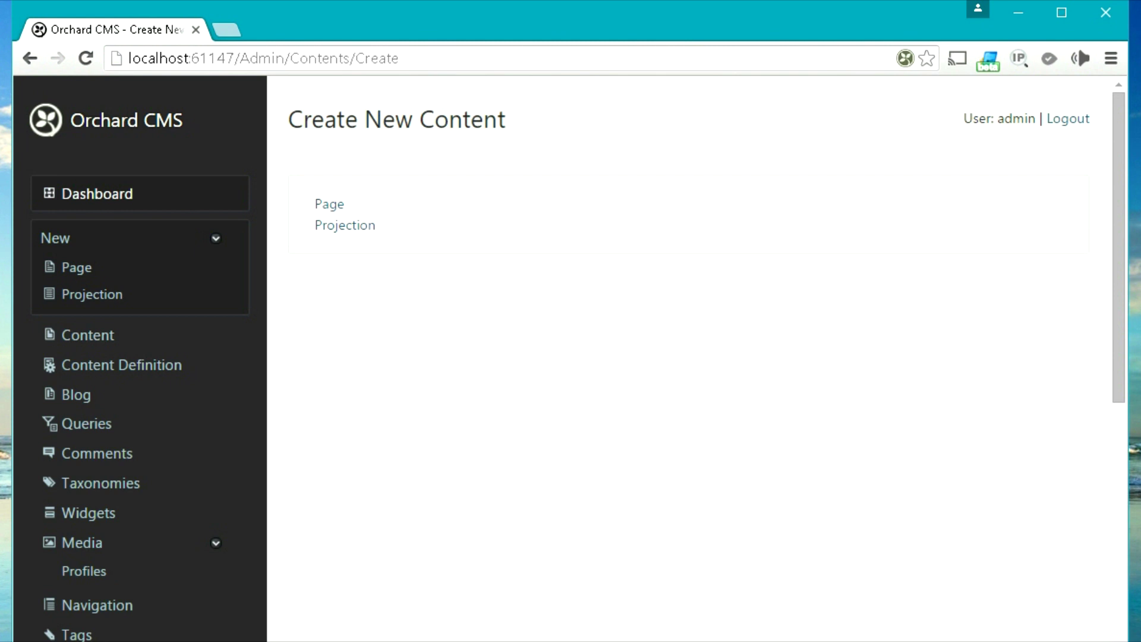
# Step: Open the content type definitions, view the form for creating a new type, and return to the list
pyautogui.click(122, 365)
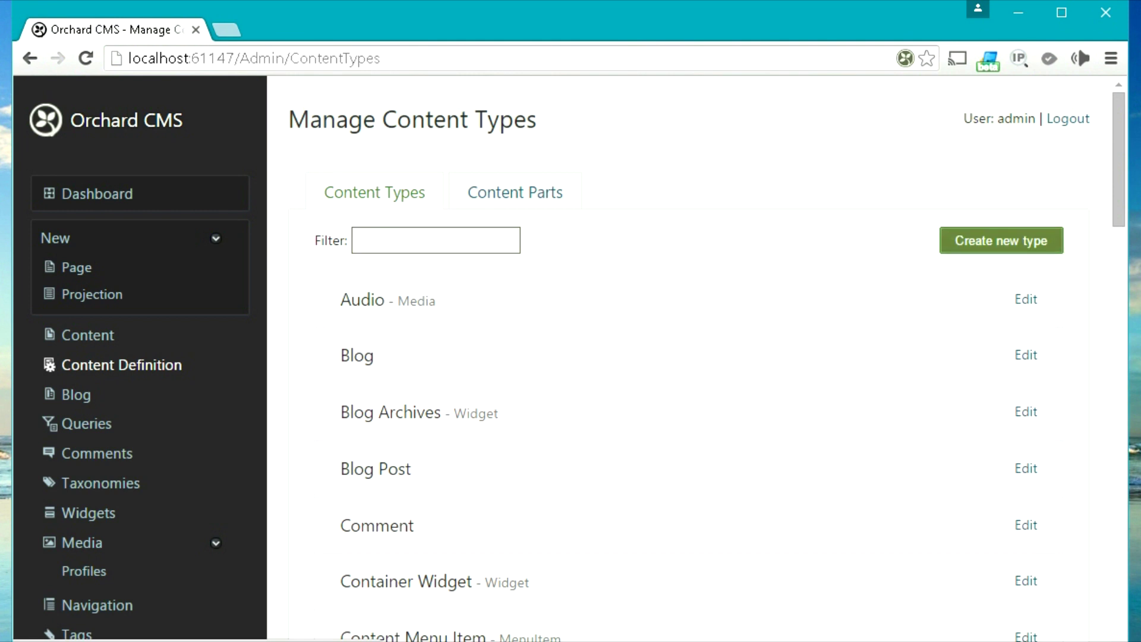
pyautogui.click(1002, 241)
pyautogui.click(30, 58)
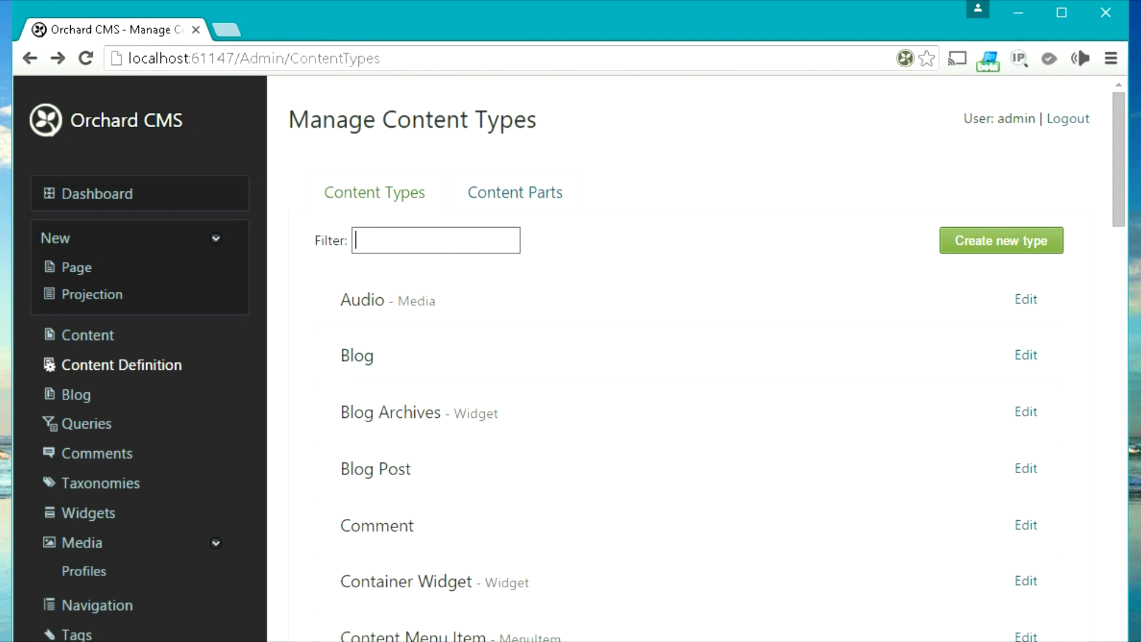
# Step: Browse the admin pages for blogs, queries, comments and taxonomies
pyautogui.click(76, 395)
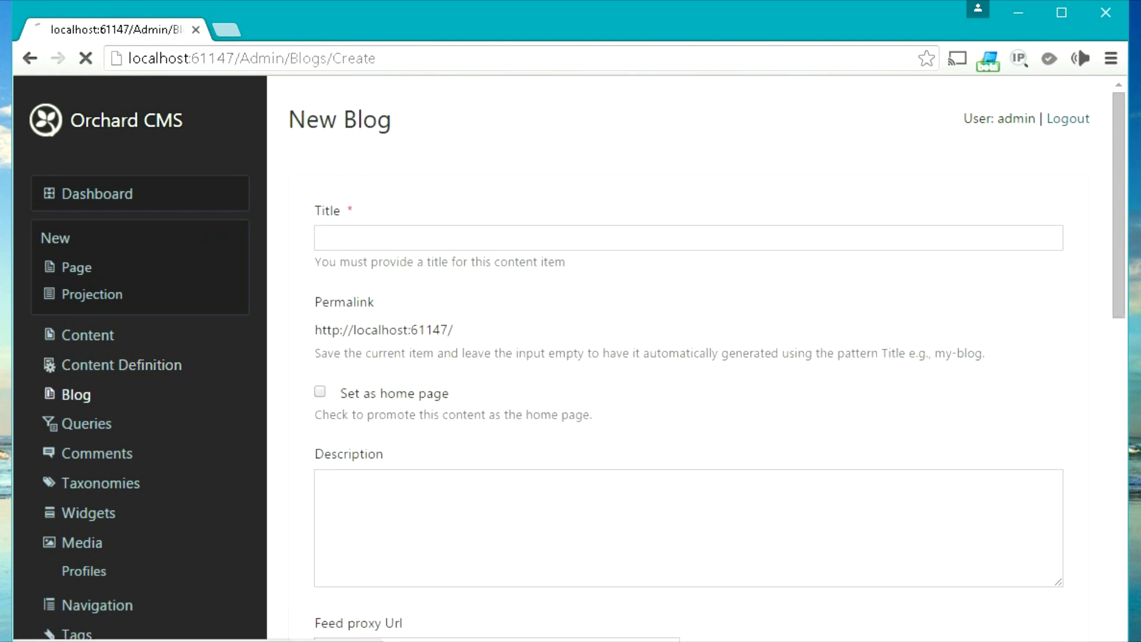
pyautogui.scroll(-1, 570, 357)
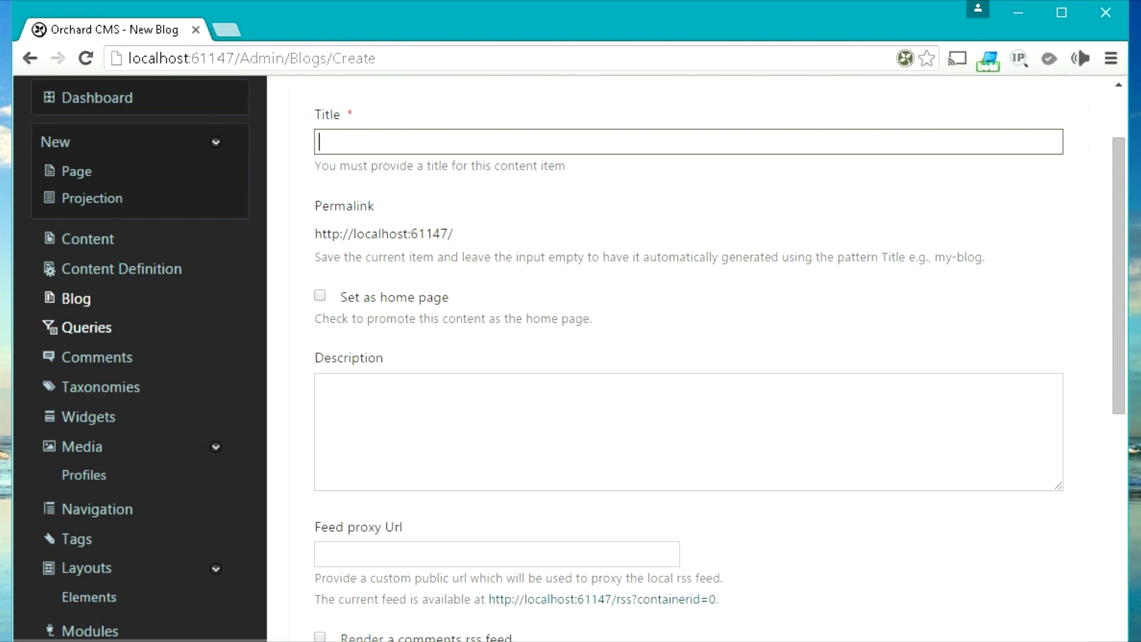
pyautogui.click(86, 327)
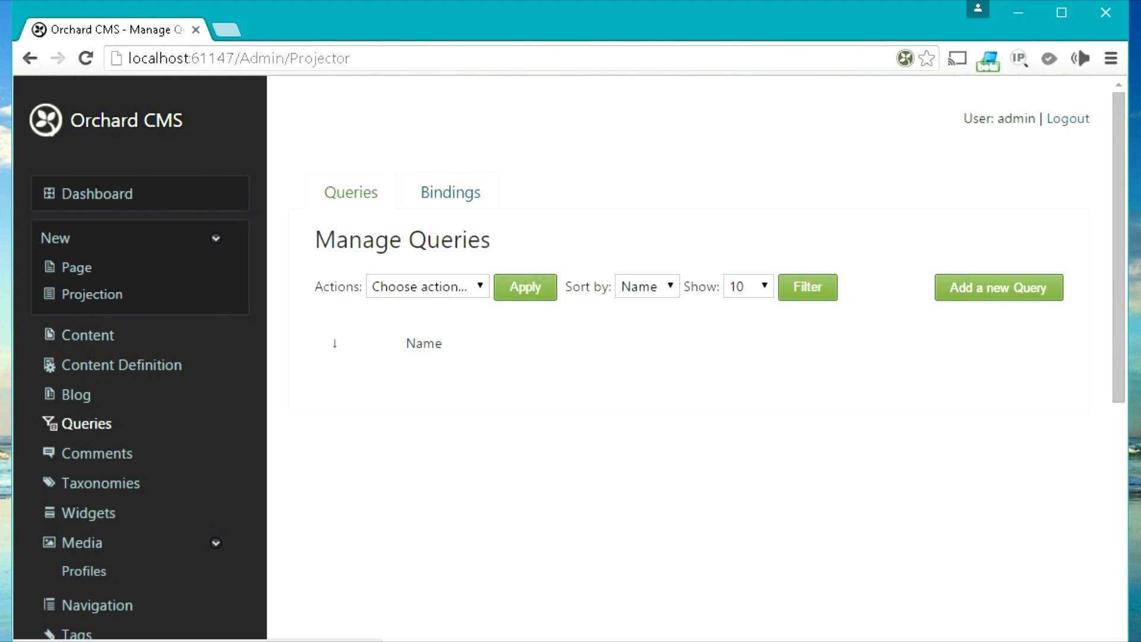
pyautogui.click(97, 453)
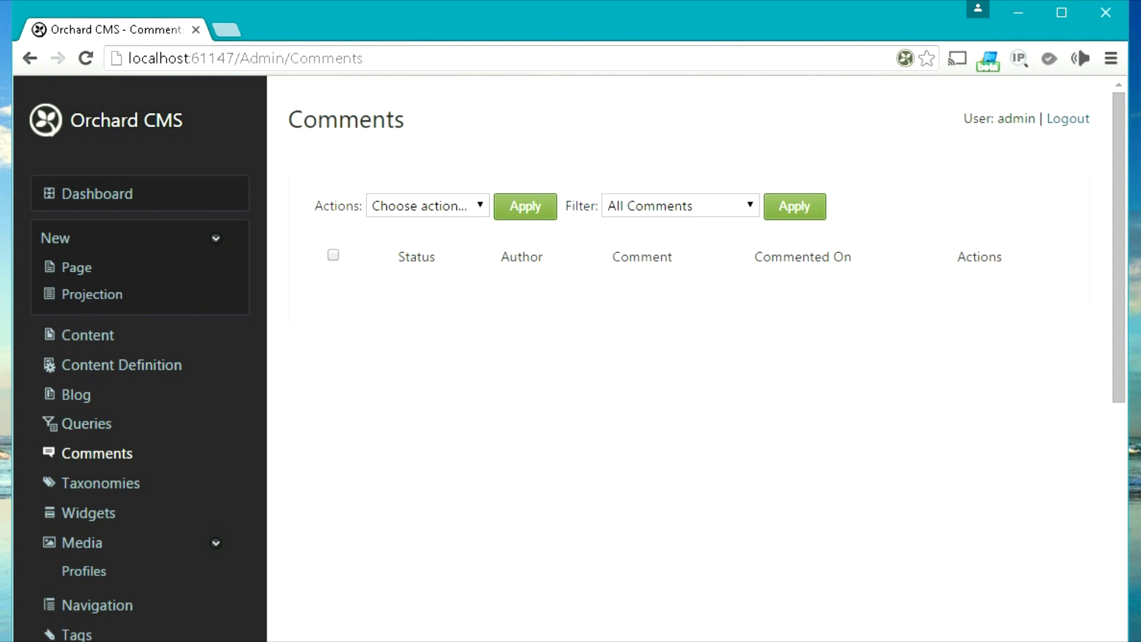
pyautogui.click(100, 482)
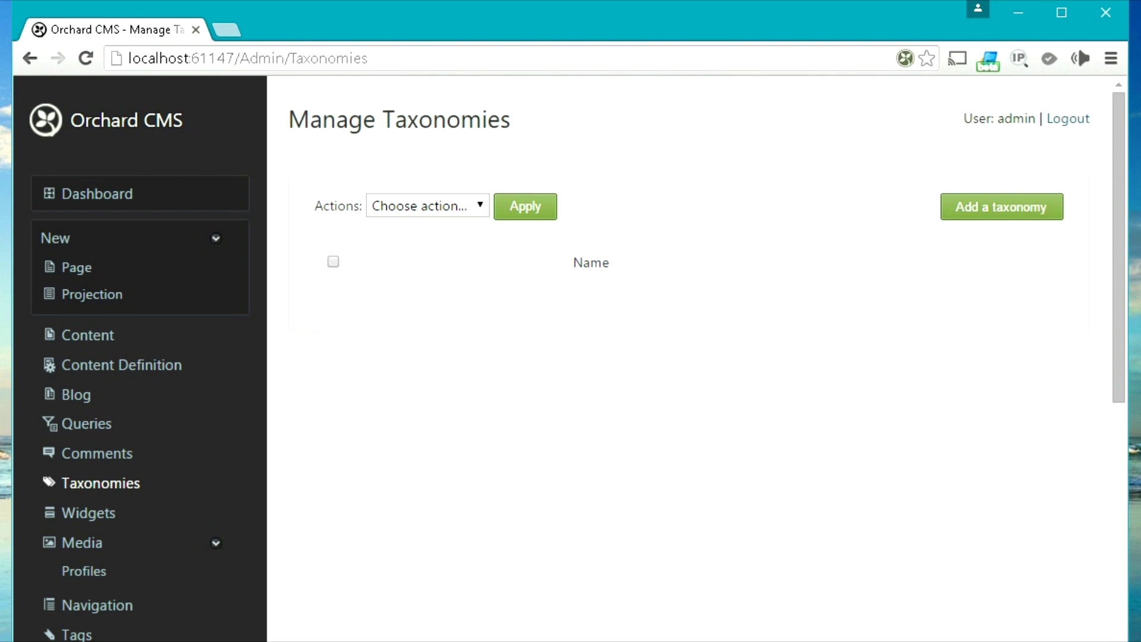
# Step: Open the widget management page and look through the choices for the current layer
pyautogui.click(88, 513)
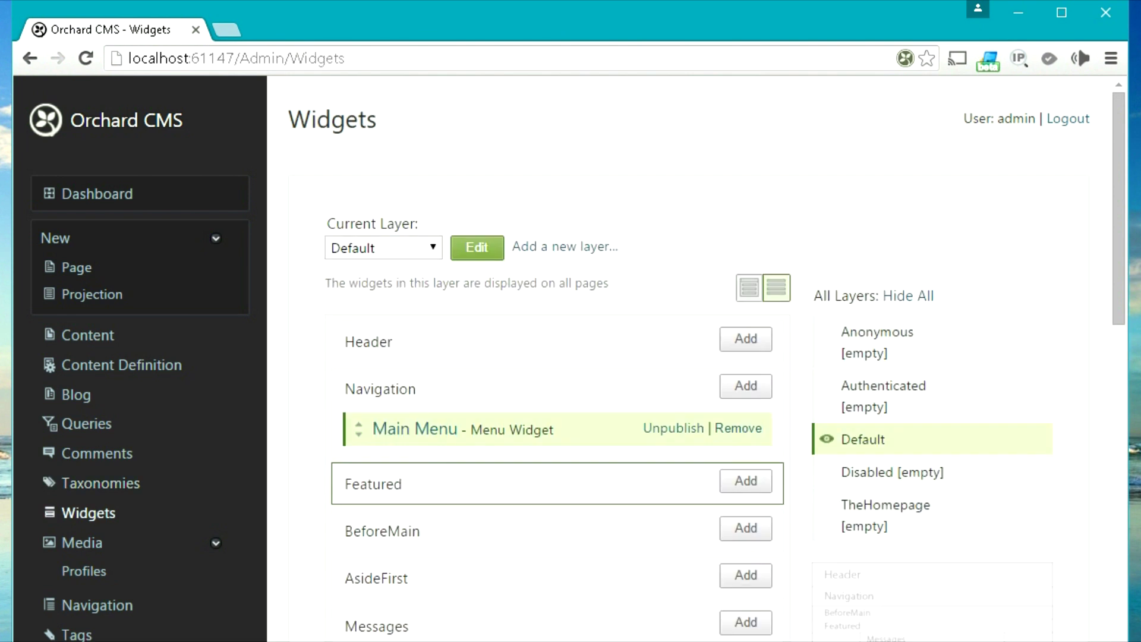
pyautogui.scroll(-2, 559, 357)
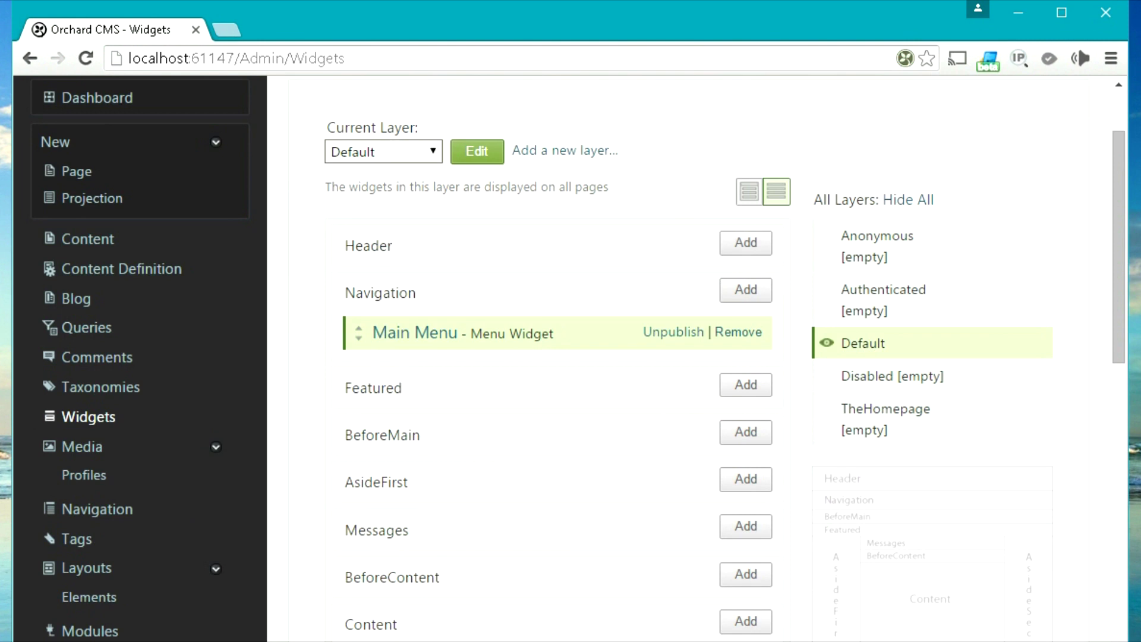
pyautogui.click(384, 151)
pyautogui.scroll(2, 384, 232)
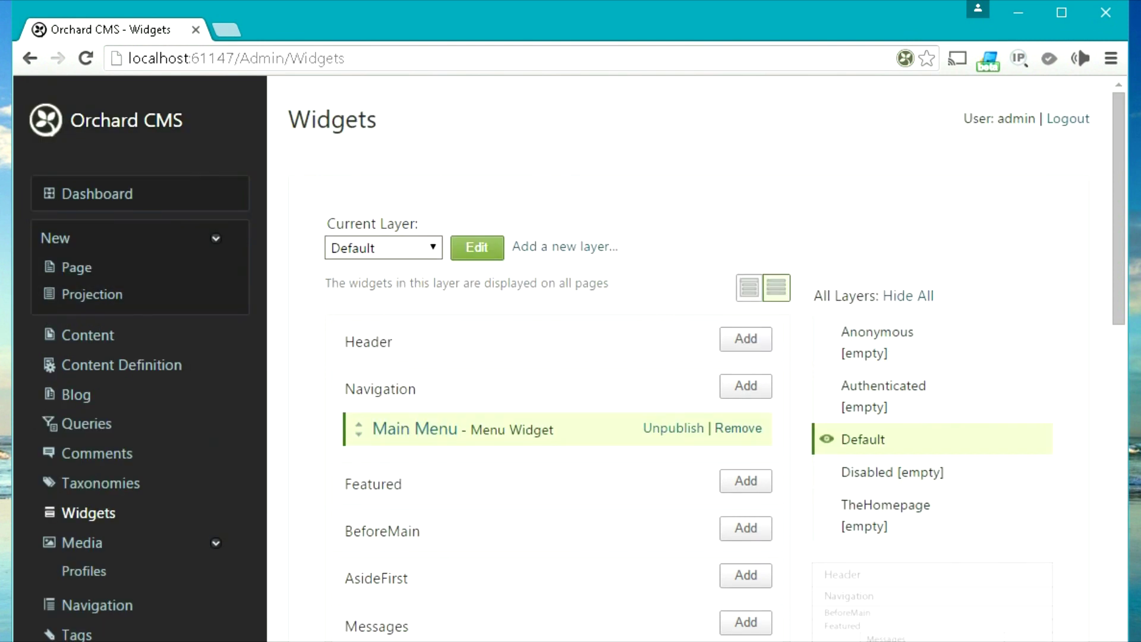
pyautogui.click(384, 248)
pyautogui.press('Down')
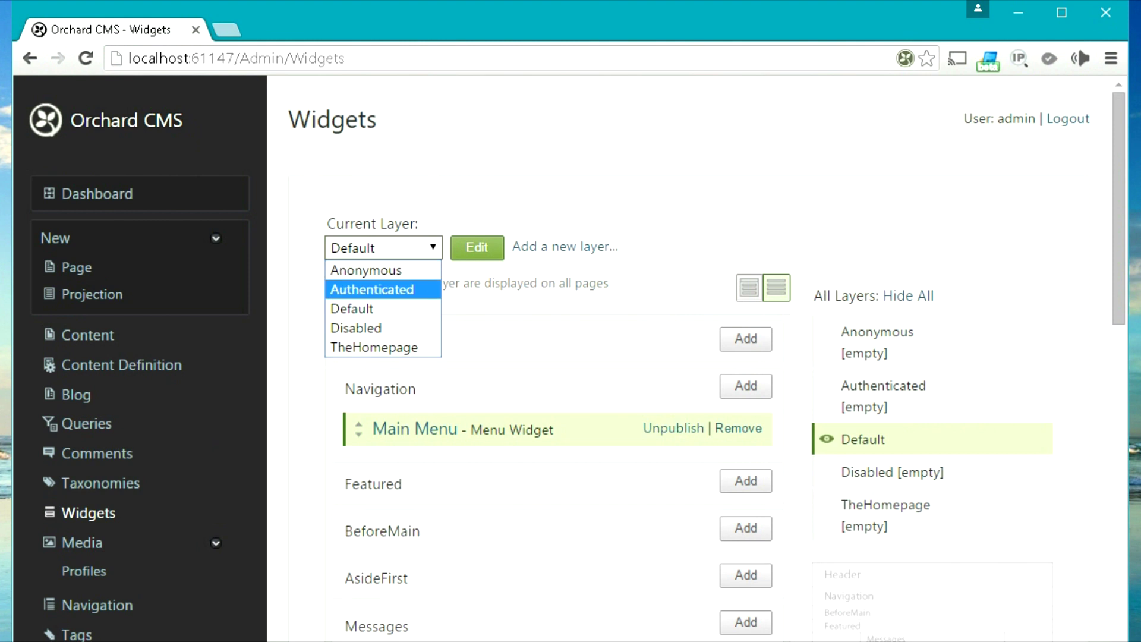
pyautogui.press('Up')
pyautogui.press('Down')
pyautogui.press('Down')
pyautogui.press('Down')
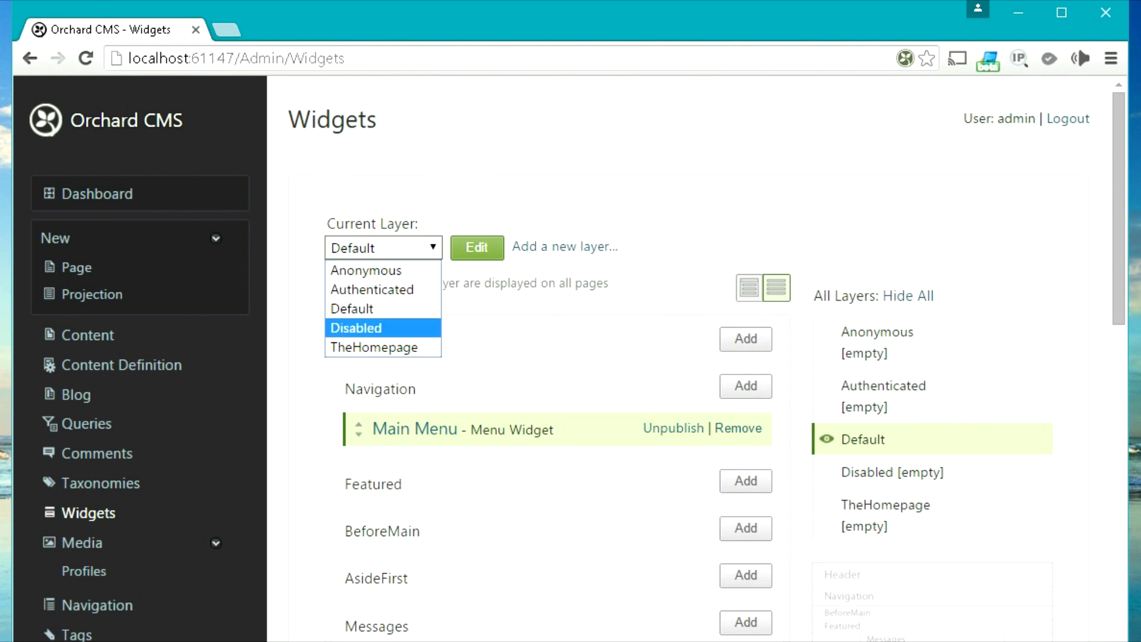
pyautogui.press('Down')
pyautogui.press('Escape')
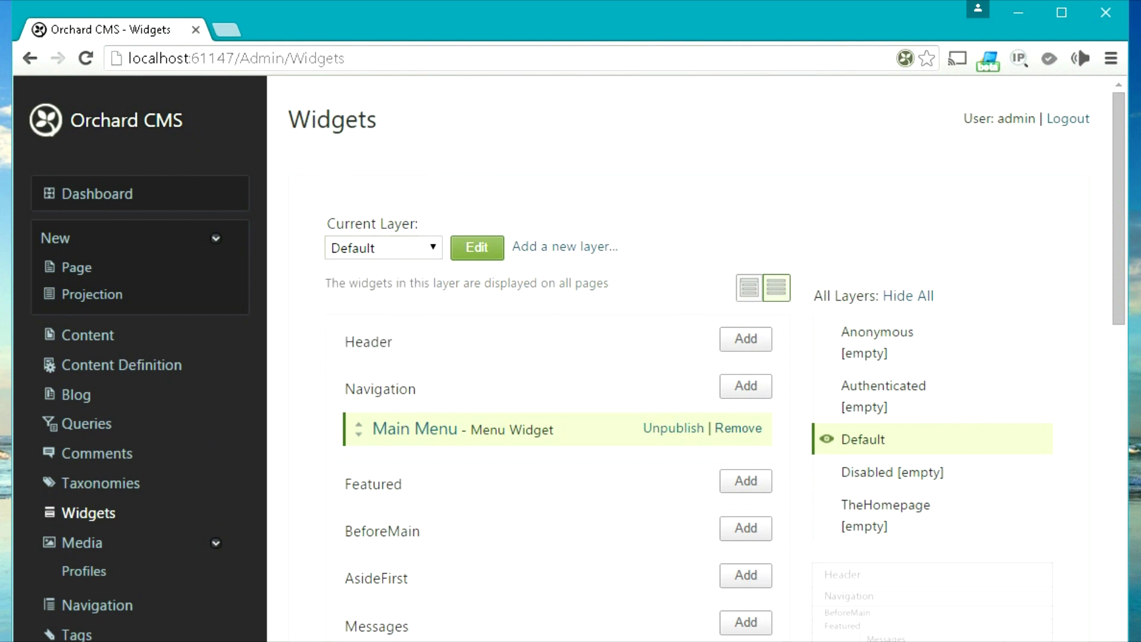
# Step: Switch the current widget layer to TheHomepage and examine its zones
pyautogui.click(384, 248)
pyautogui.click(380, 347)
pyautogui.scroll(-2, 558, 341)
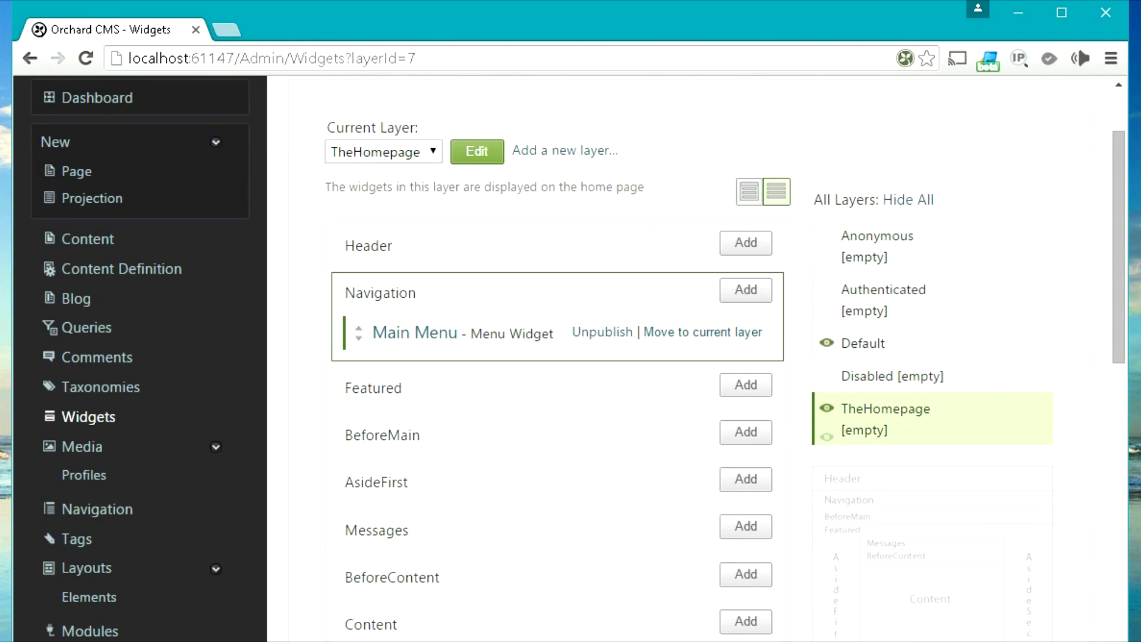
pyautogui.scroll(-10, 558, 285)
pyautogui.scroll(7, 558, 284)
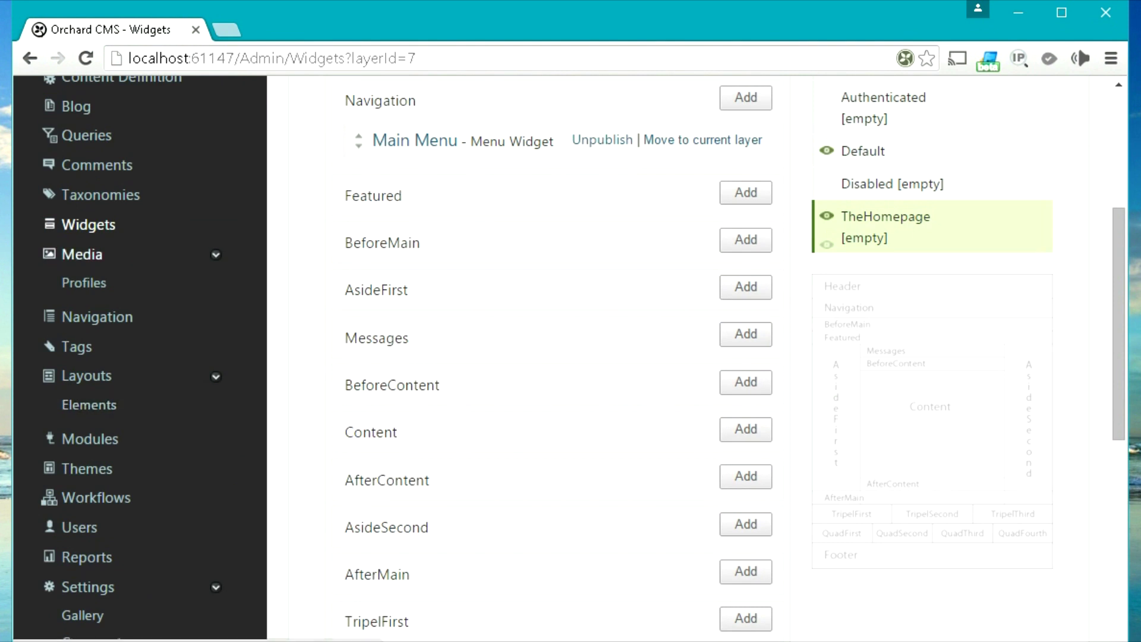
# Step: Open the media library and look over its folder and import options
pyautogui.click(82, 254)
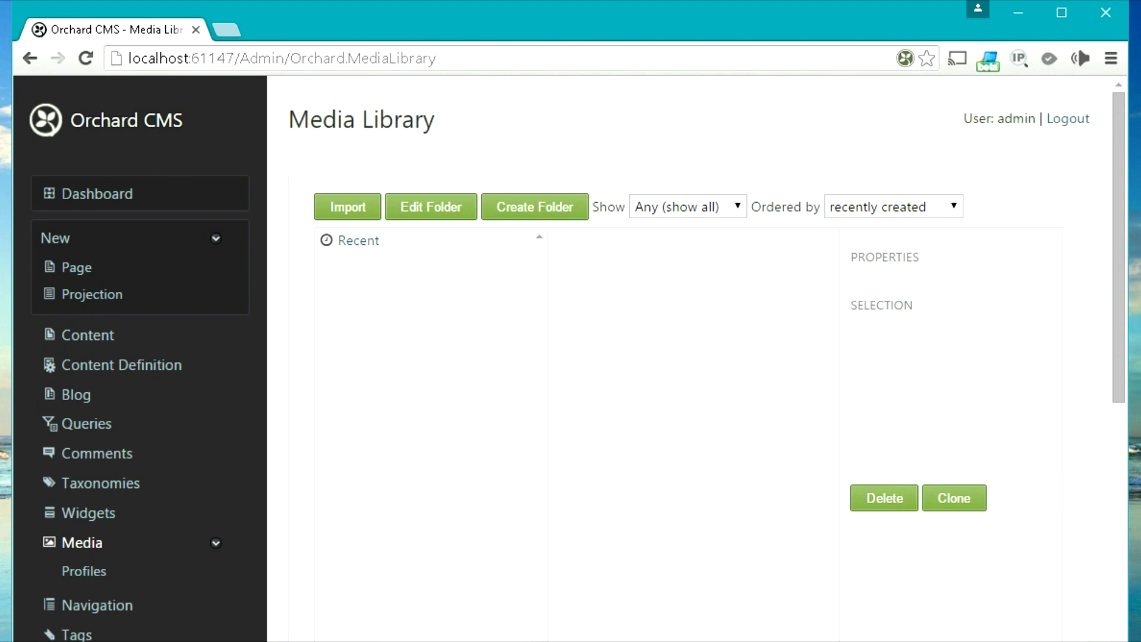
pyautogui.scroll(-2, 89, 476)
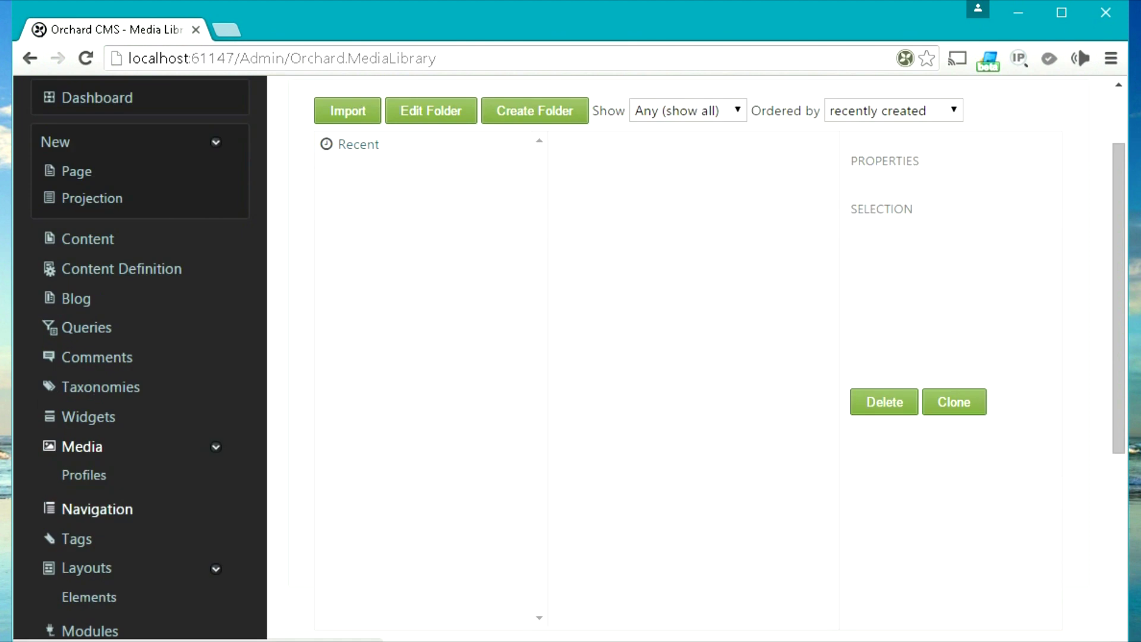
# Step: Open the navigation management page and examine the Main Menu and the menu item types that can be added
pyautogui.click(97, 508)
pyautogui.scroll(-3, 570, 359)
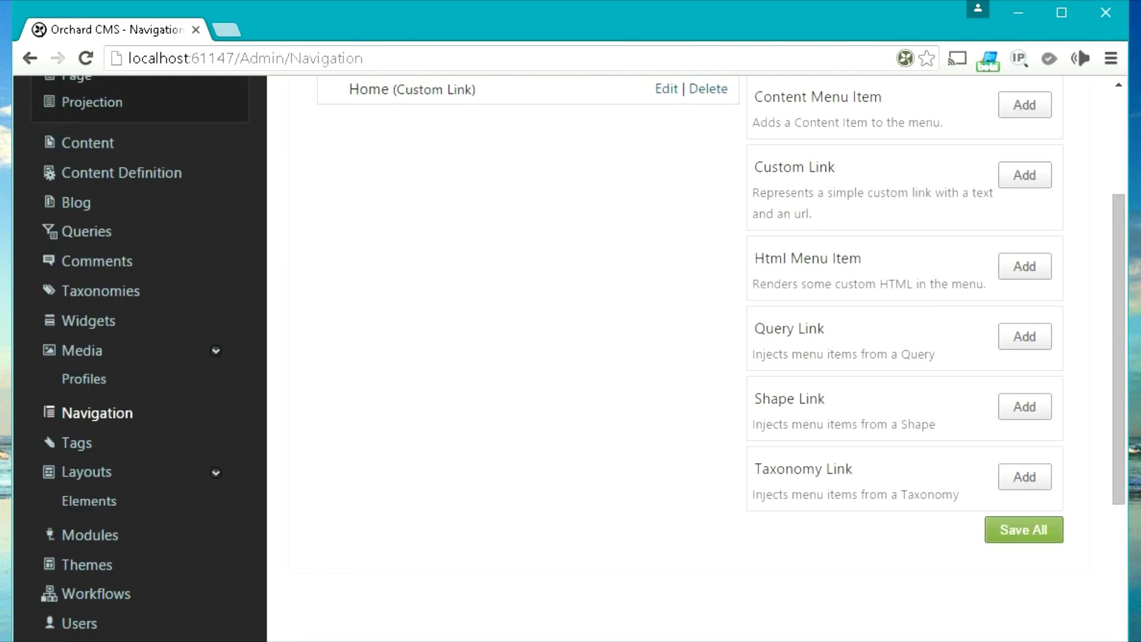
pyautogui.scroll(3, 570, 359)
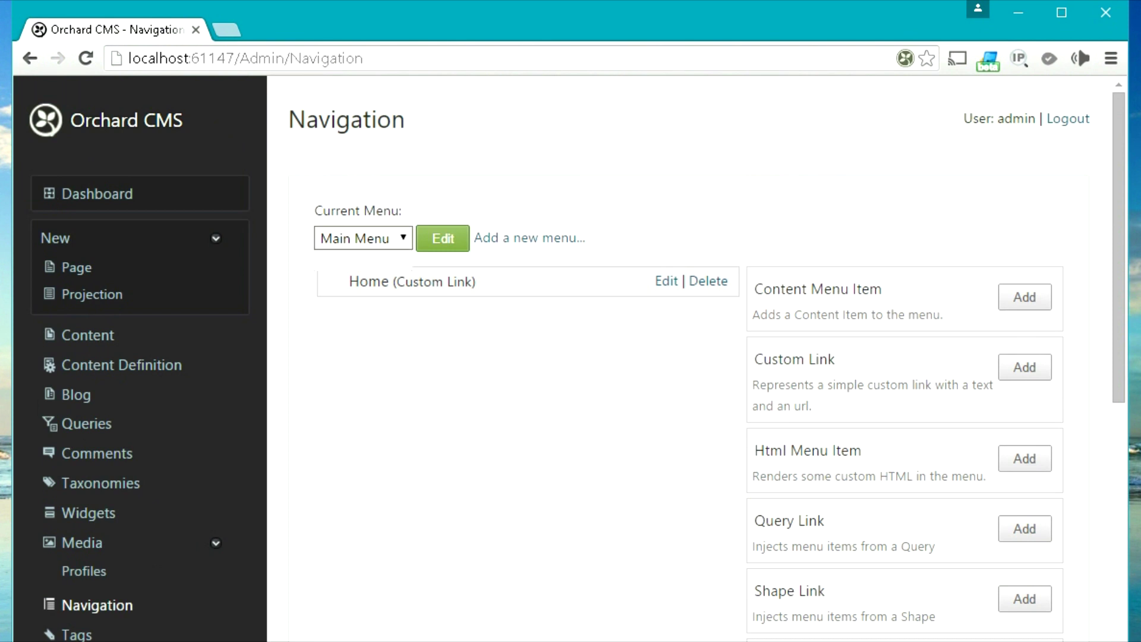
pyautogui.click(364, 238)
pyautogui.click(523, 205)
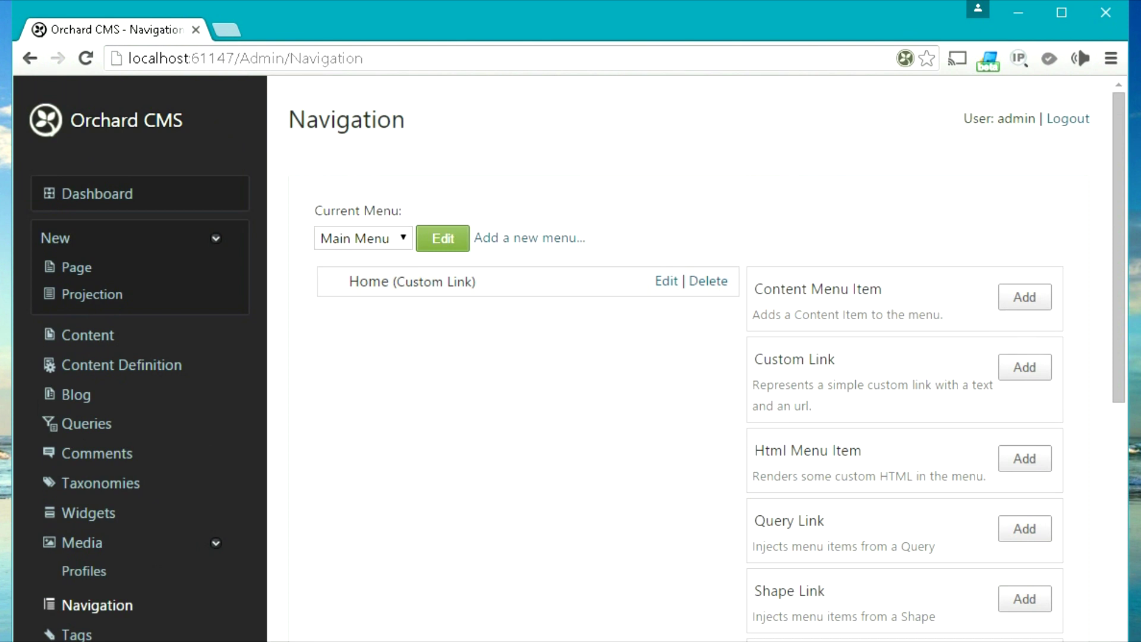
pyautogui.scroll(-3, 571, 357)
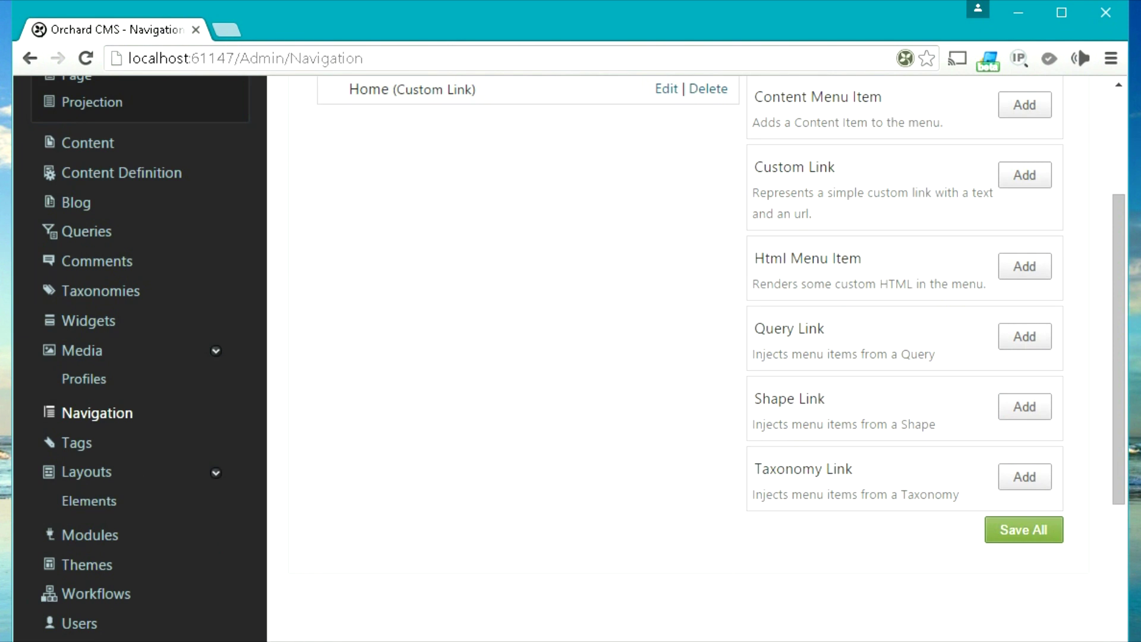
pyautogui.scroll(2, 570, 357)
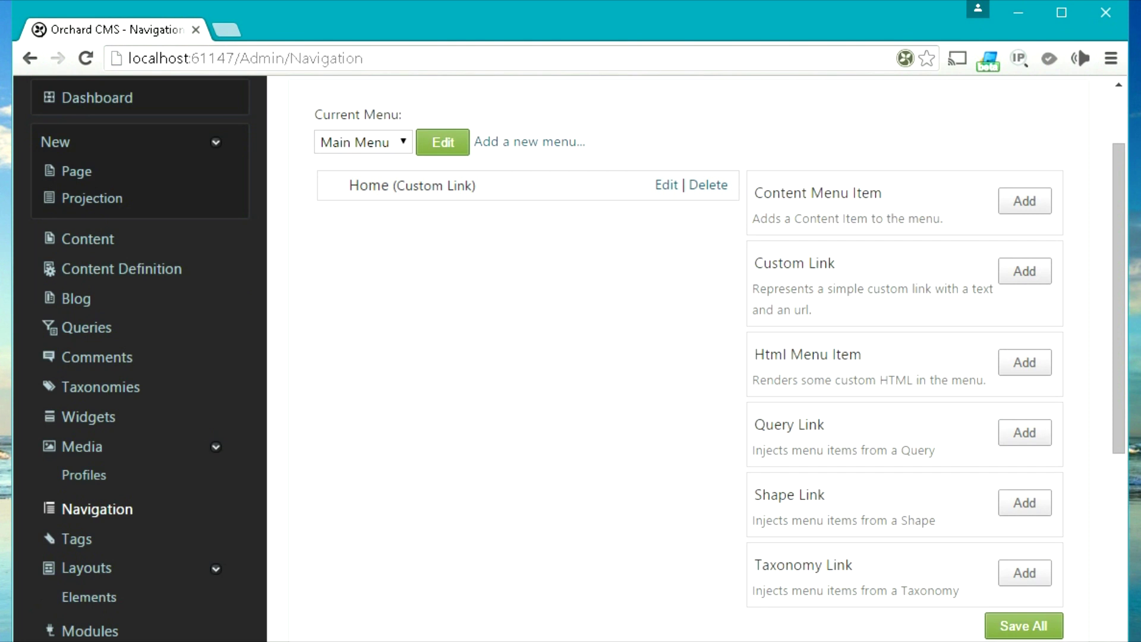
# Step: Open the tag management page and add a new tag named "hjhjhjhj"
pyautogui.scroll(-2, 89, 472)
pyautogui.click(78, 445)
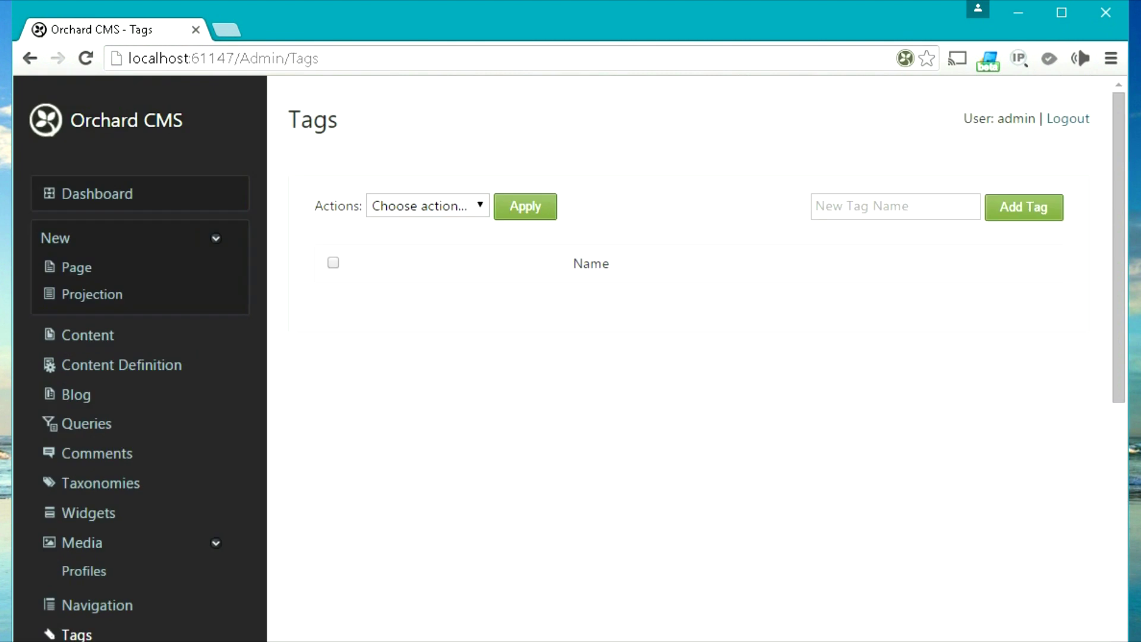
pyautogui.click(895, 206)
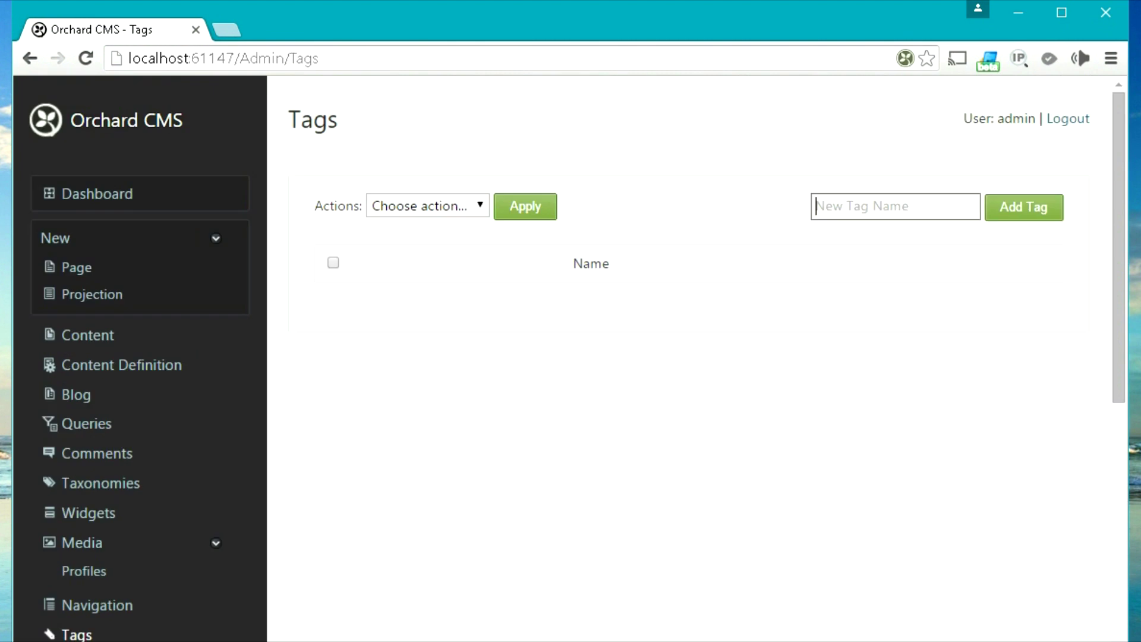
pyautogui.write('hjhjhjhj')
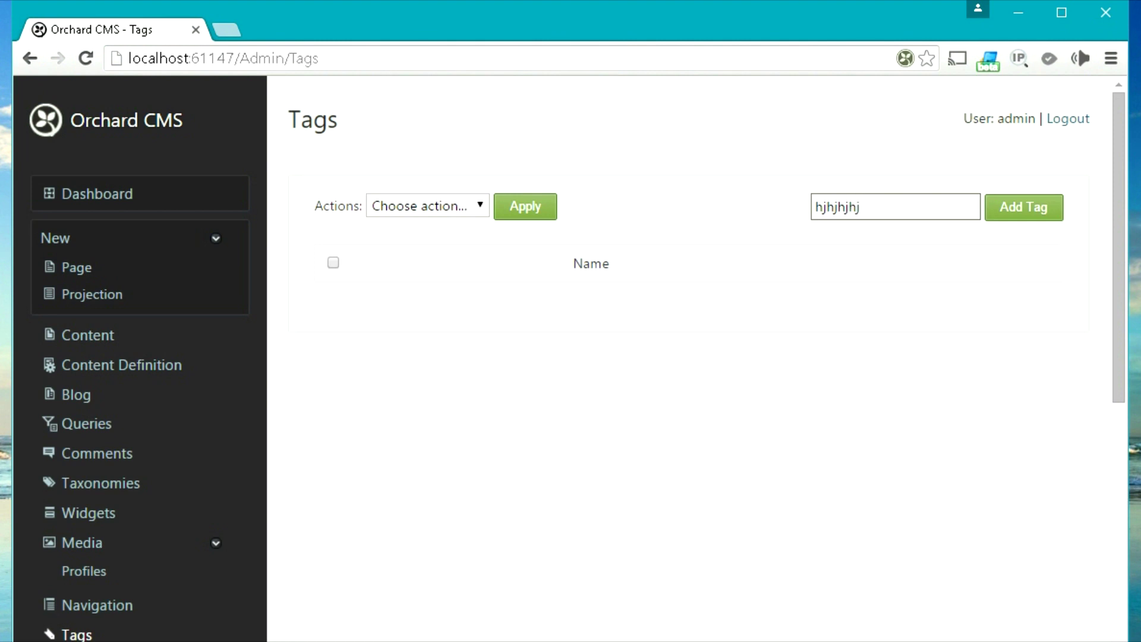
pyautogui.press('Return')
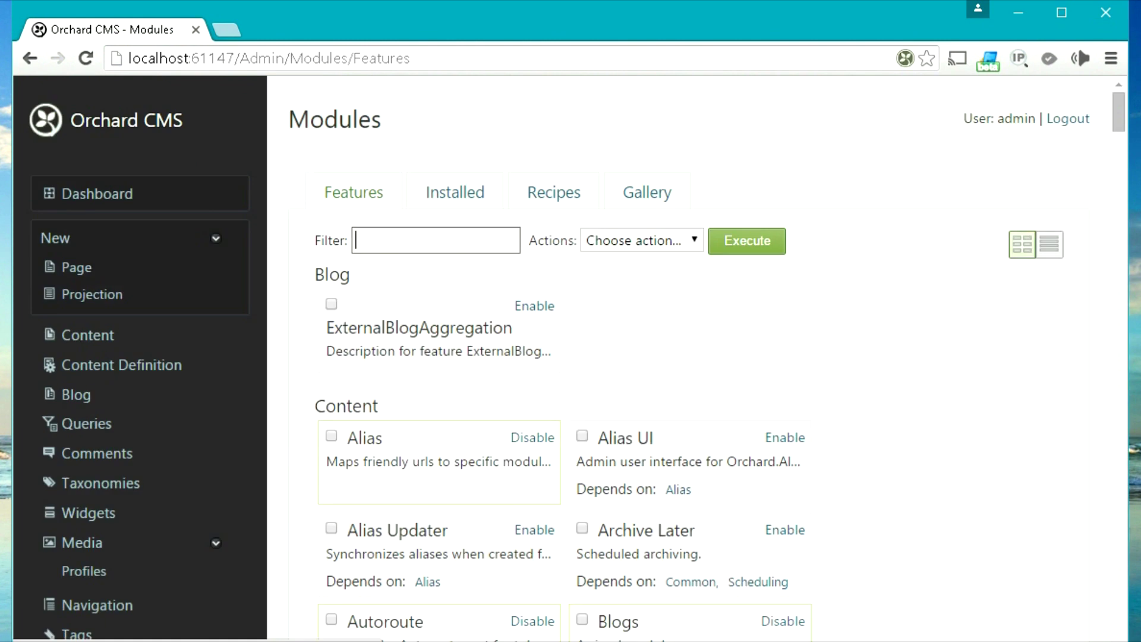
# Step: Look over the module features and installed modules, ending on the page for installing a module from the computer
pyautogui.scroll(2, 570, 357)
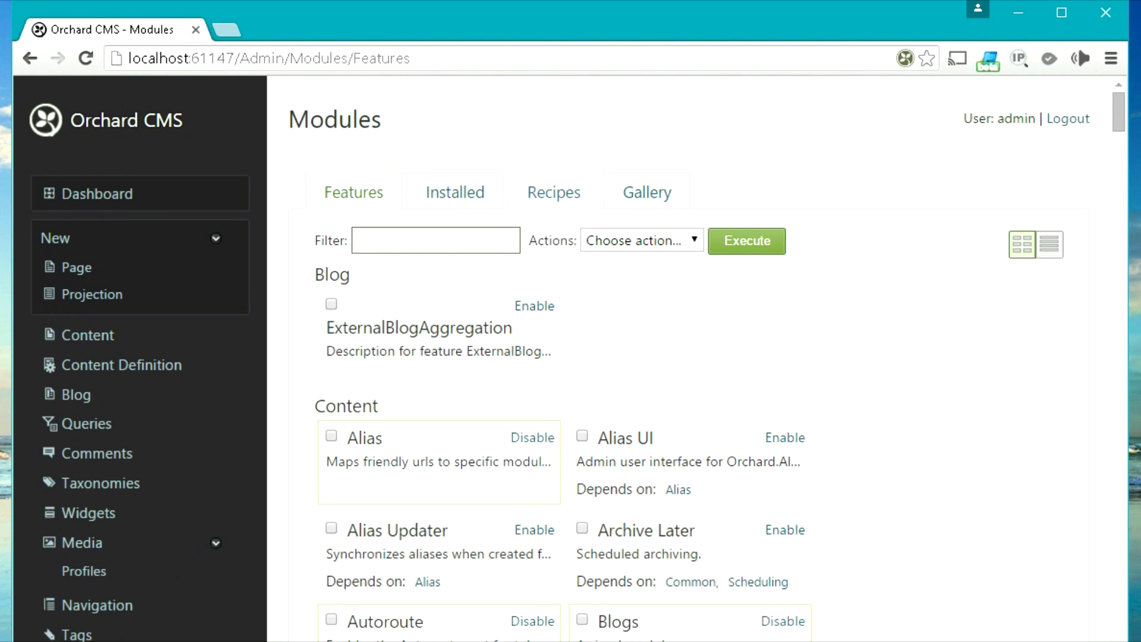
pyautogui.click(534, 306)
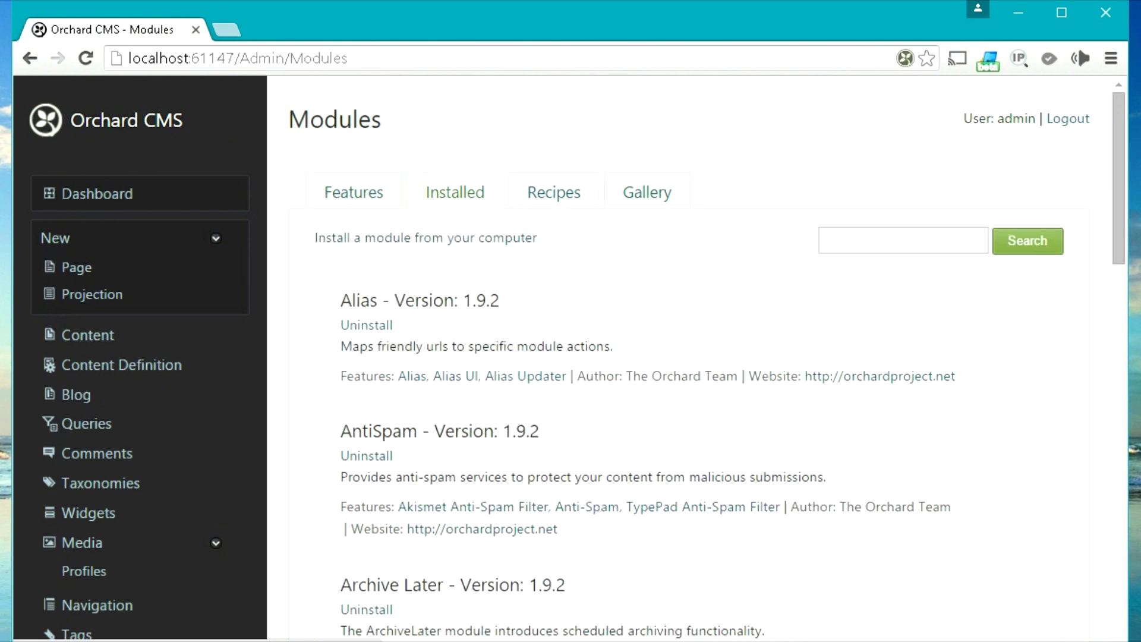
pyautogui.click(425, 238)
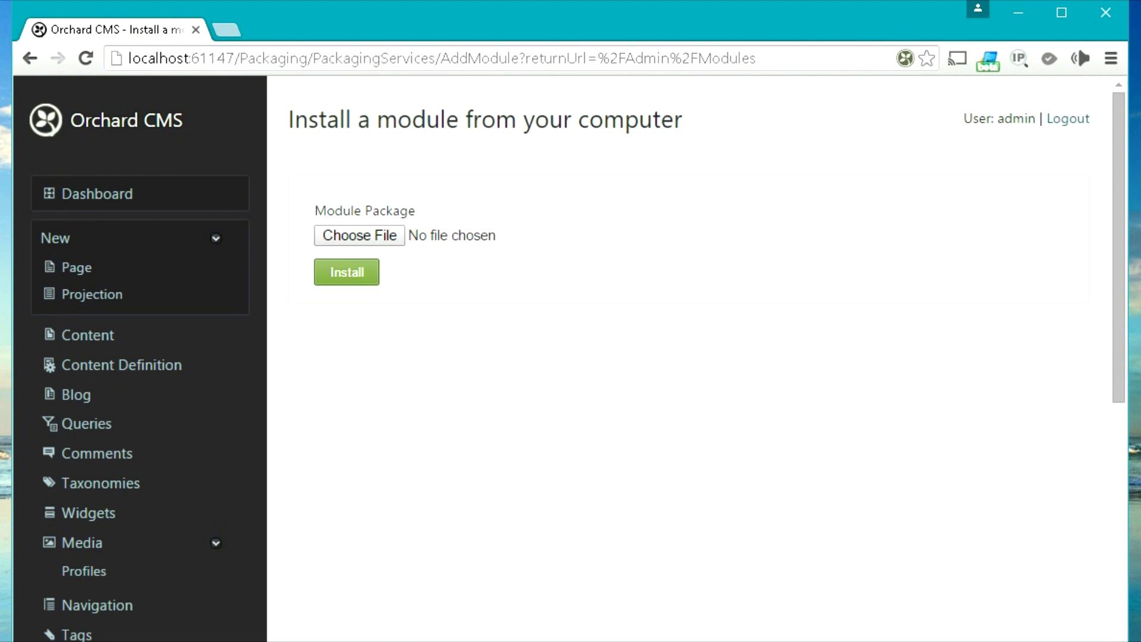
# Step: Open the layout management page and bring up the form for creating a new layout
pyautogui.scroll(-4, 416, 333)
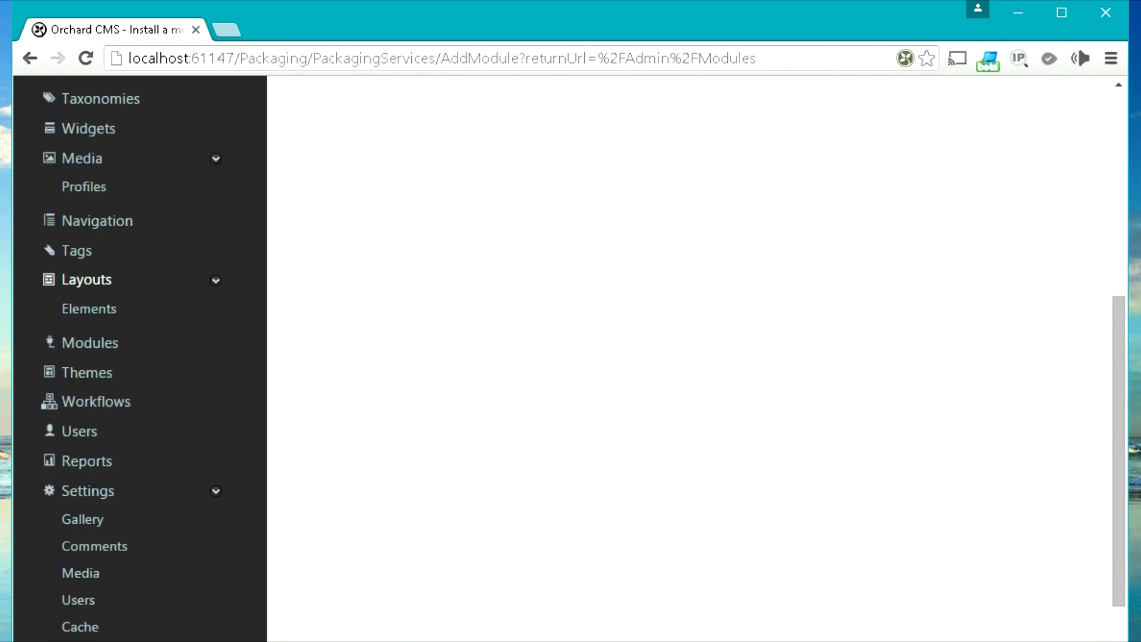
pyautogui.click(88, 284)
pyautogui.scroll(-2, 571, 356)
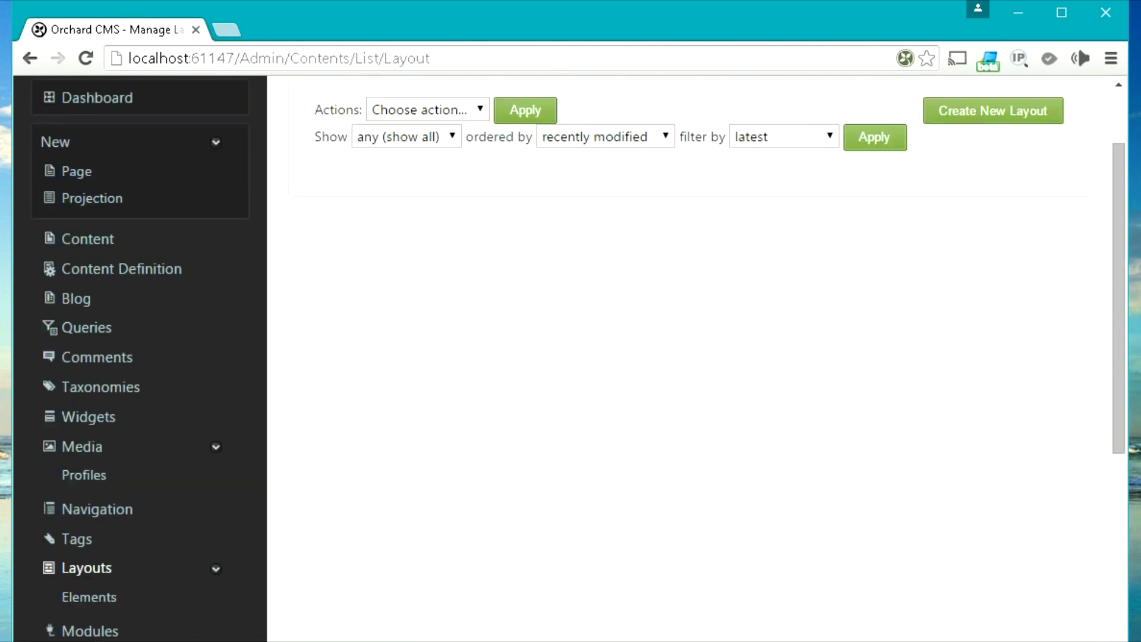
pyautogui.scroll(2, 689, 356)
pyautogui.click(993, 204)
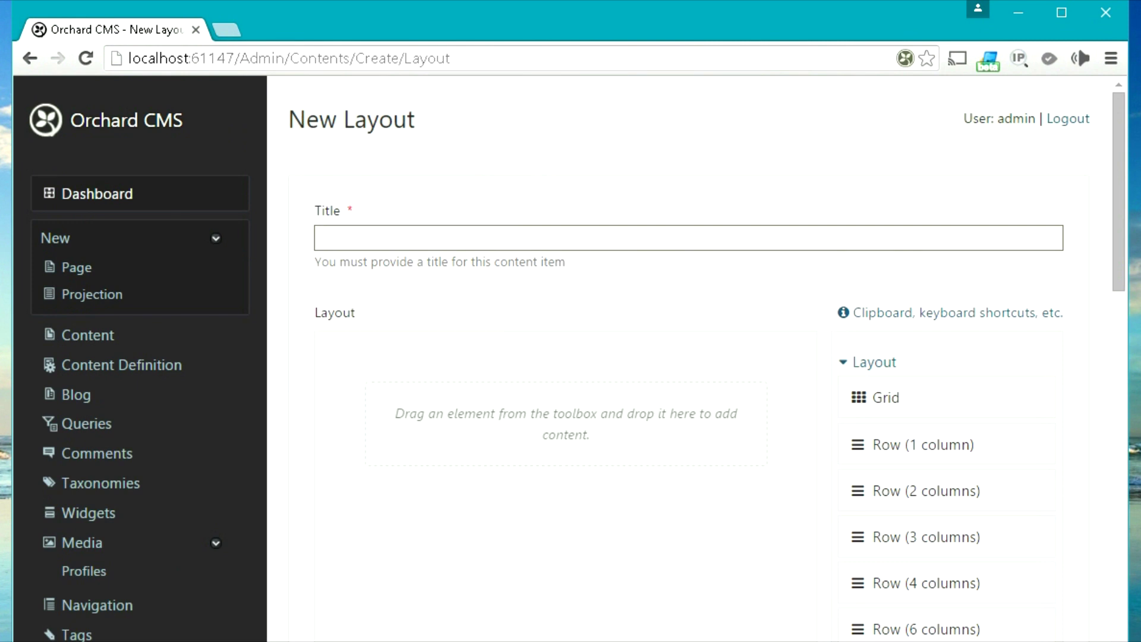
# Step: Open the Themes page and examine the current theme and the available OB Theme Machine theme
pyautogui.scroll(-6, 87, 372)
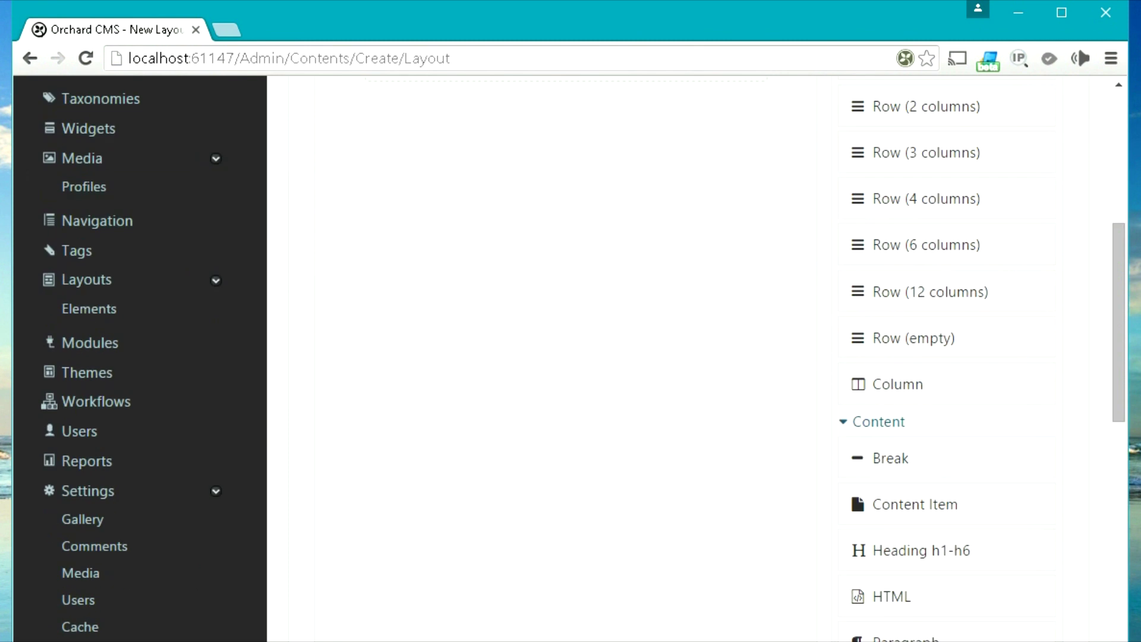
pyautogui.click(87, 372)
pyautogui.scroll(-3, 384, 361)
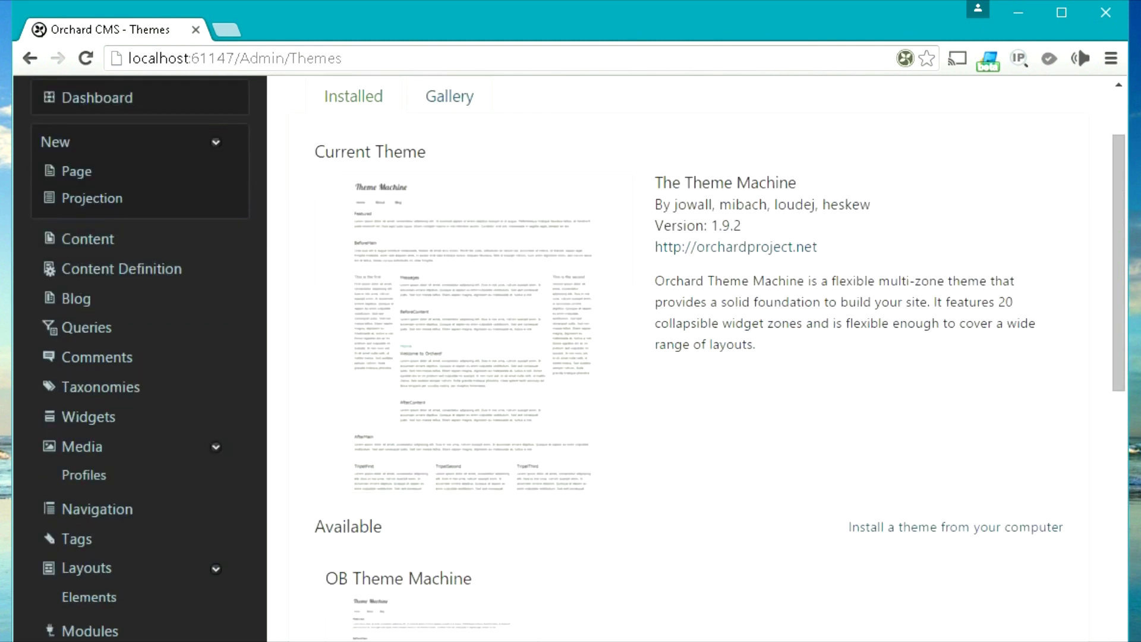
pyautogui.scroll(3, 383, 361)
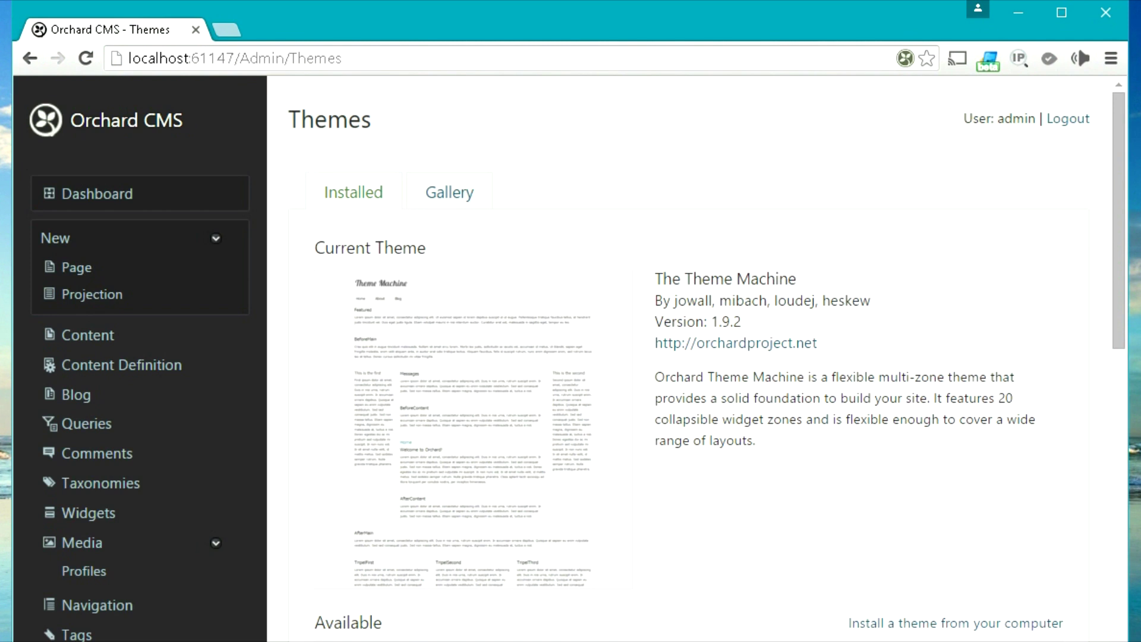
pyautogui.scroll(-6, 95, 416)
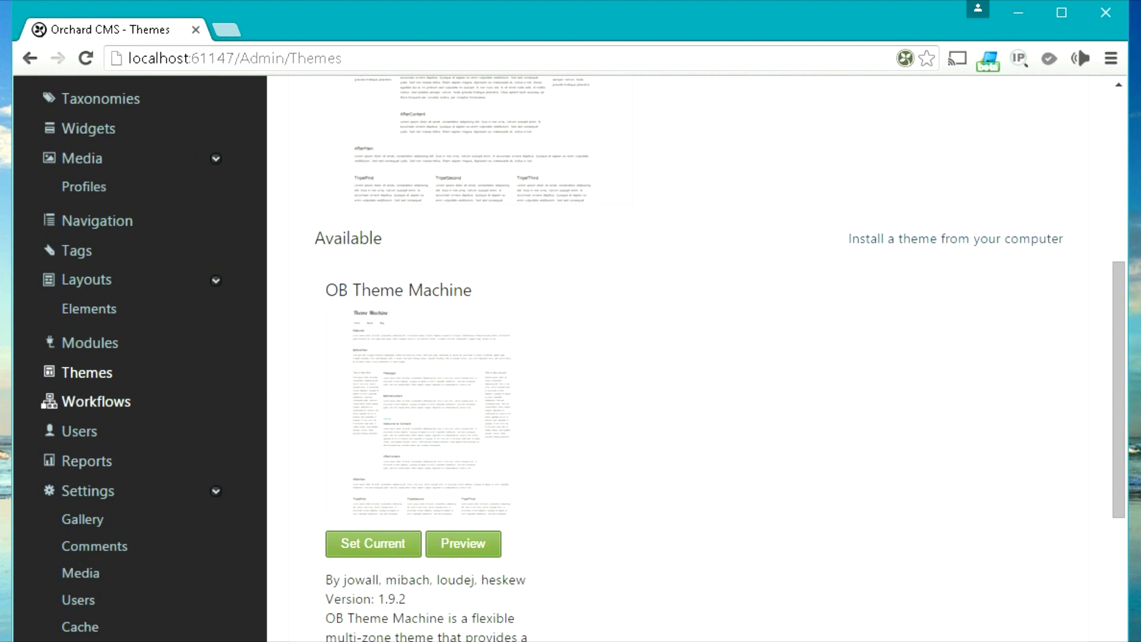
# Step: View the workflow definitions page, followed by the user list and the roles list
pyautogui.click(96, 401)
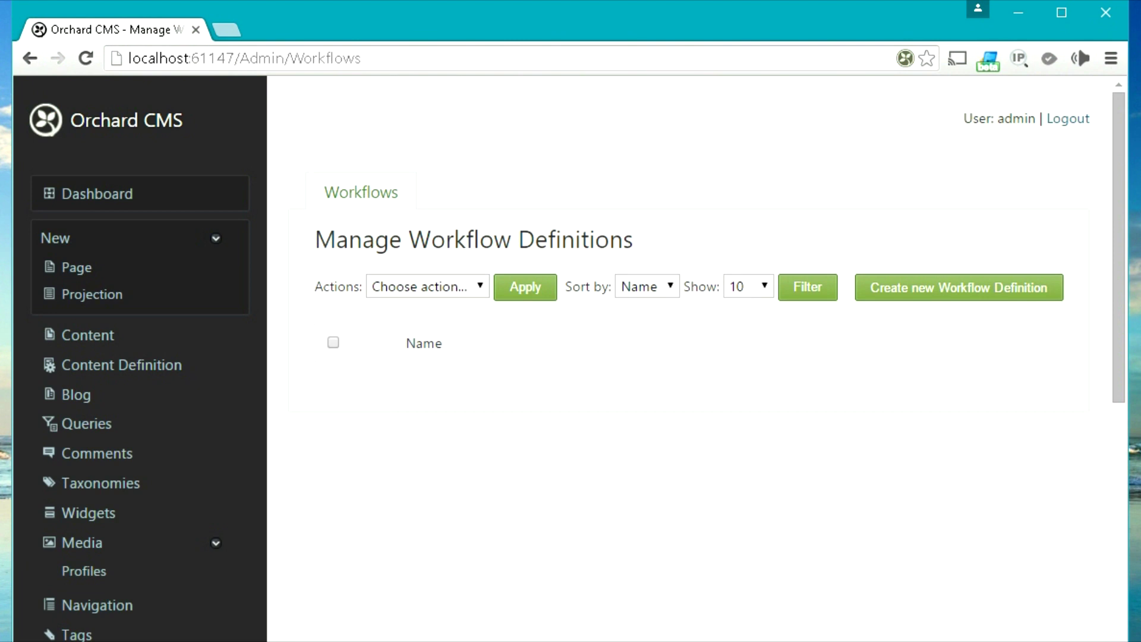
pyautogui.scroll(-8, 79, 364)
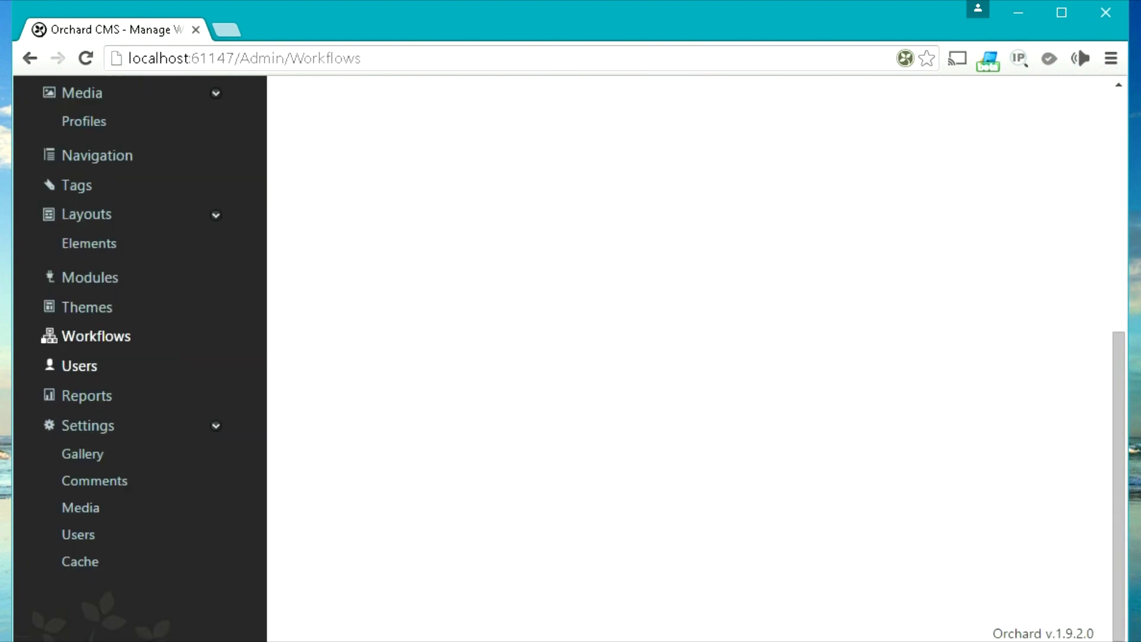
pyautogui.click(79, 364)
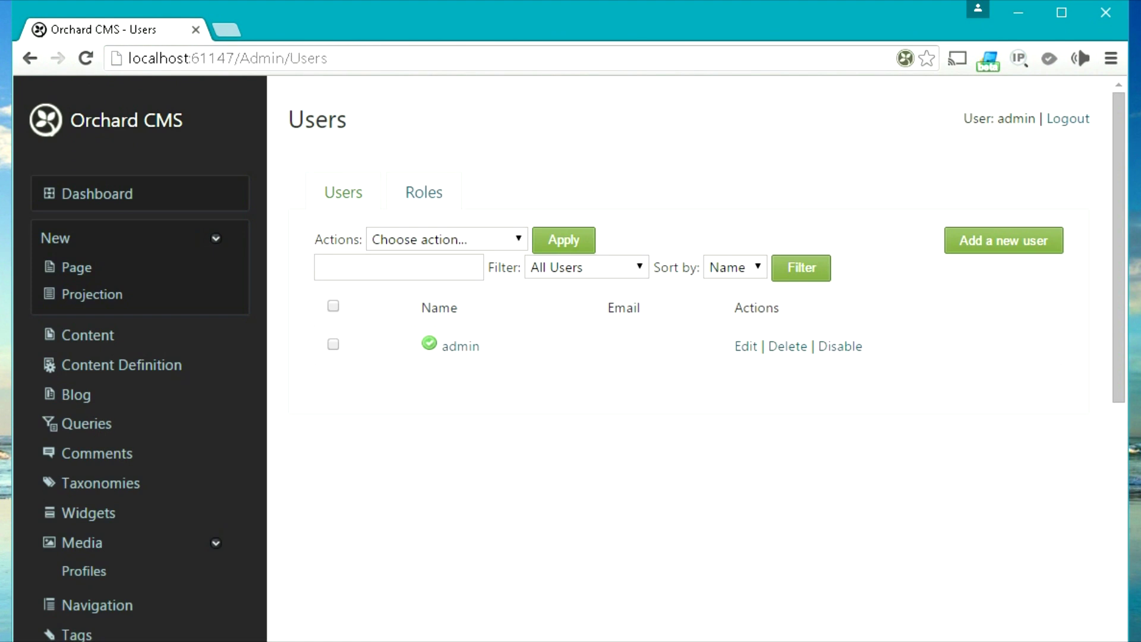
pyautogui.click(424, 192)
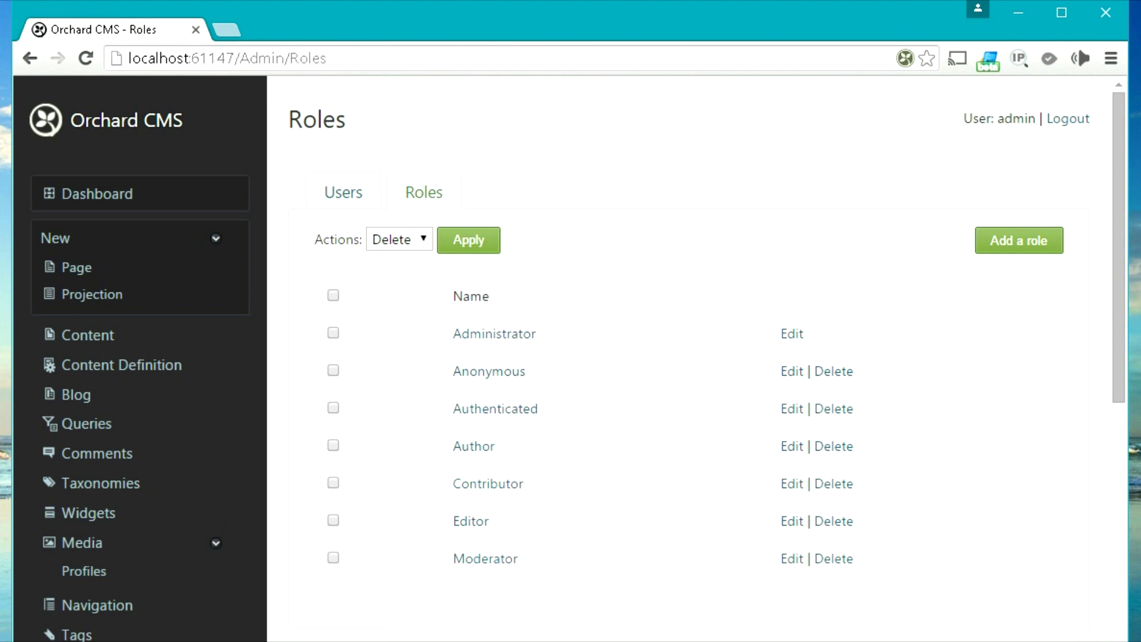
# Step: Open the Reports page, read through the entries of the Setup report and return to the report list
pyautogui.scroll(-3, 571, 357)
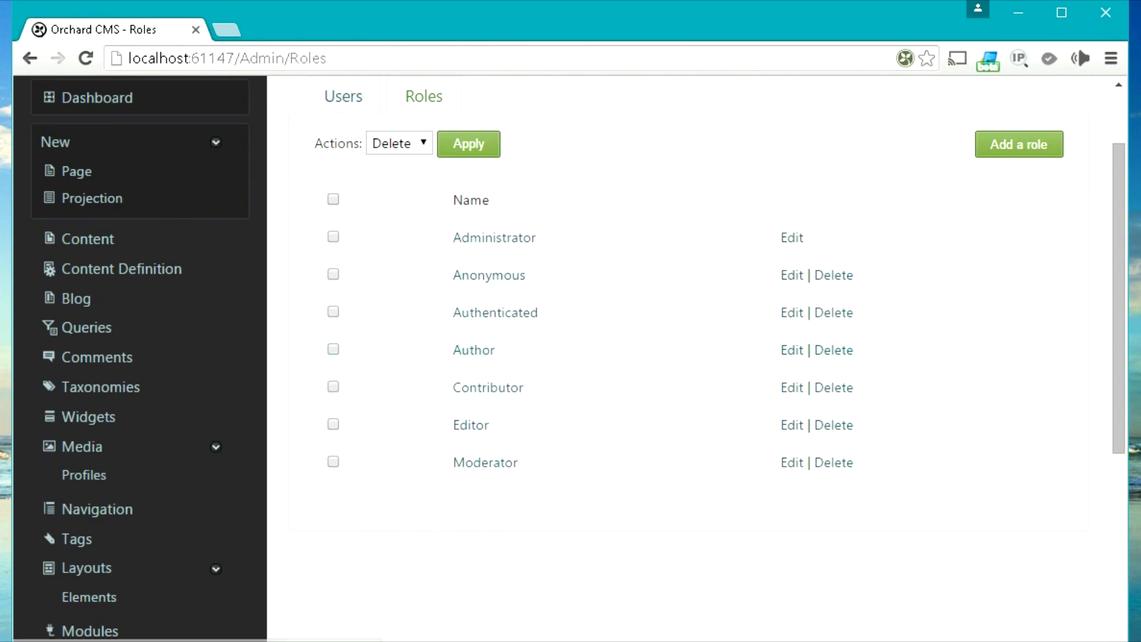
pyautogui.scroll(-3, 139, 416)
pyautogui.click(88, 461)
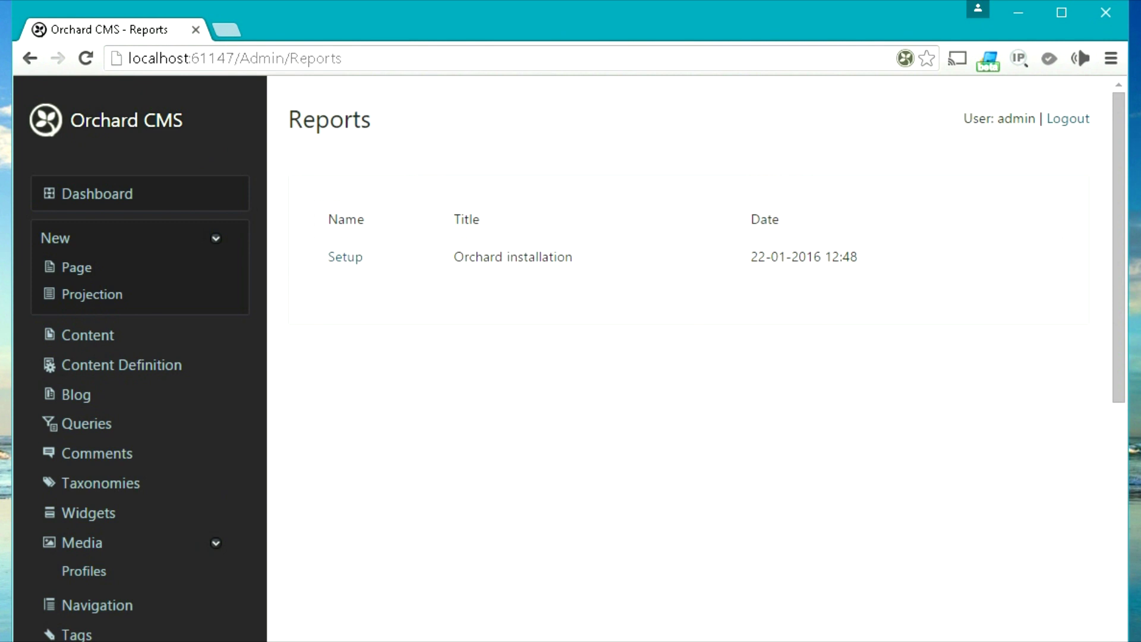
pyautogui.click(346, 257)
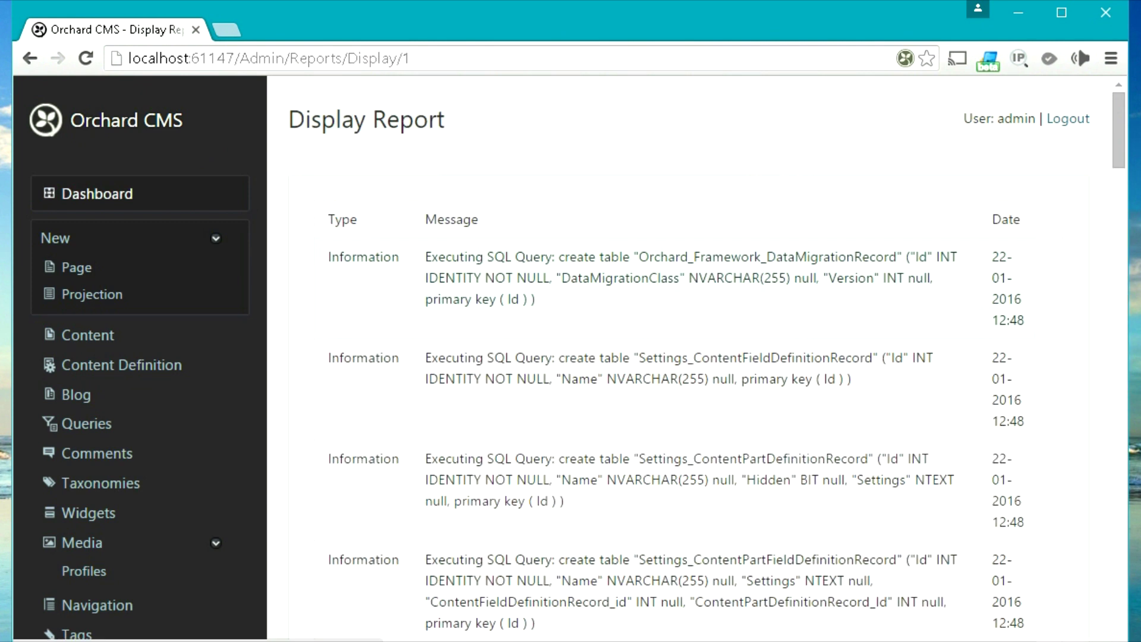
pyautogui.scroll(-3, 570, 358)
pyautogui.scroll(-20, 695, 357)
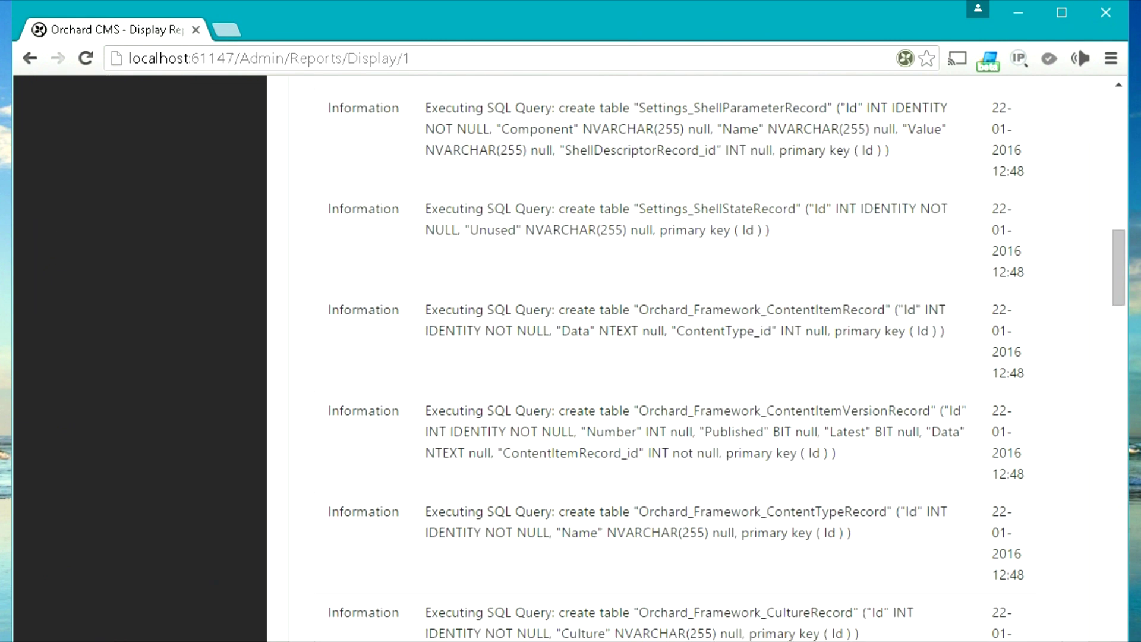
pyautogui.scroll(20, 695, 357)
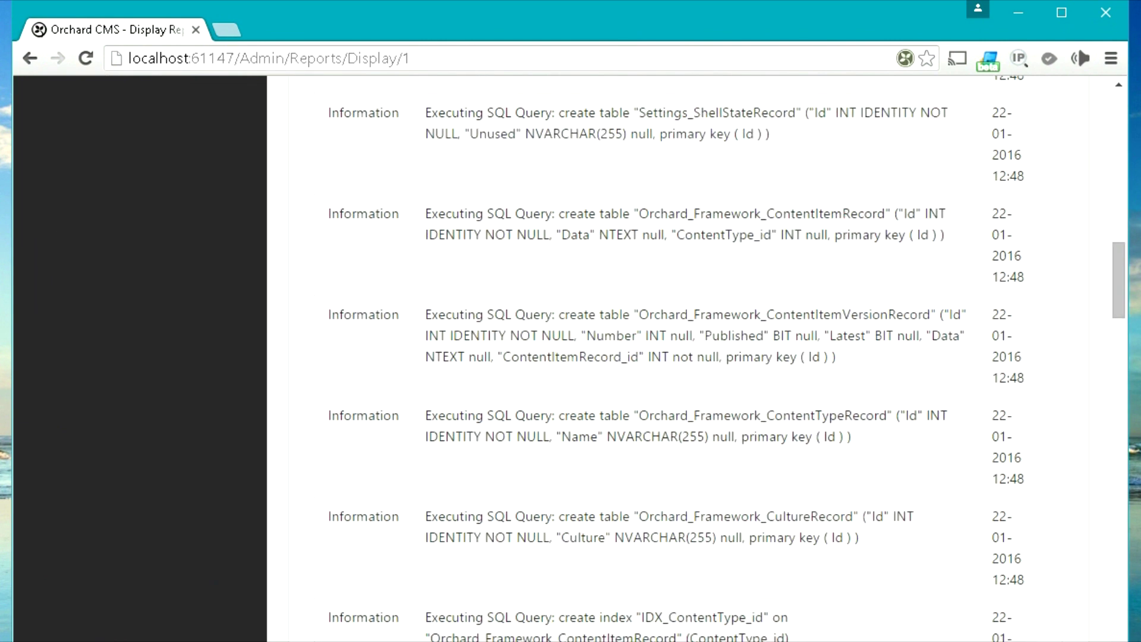
pyautogui.hotkey('alt', 'Left')
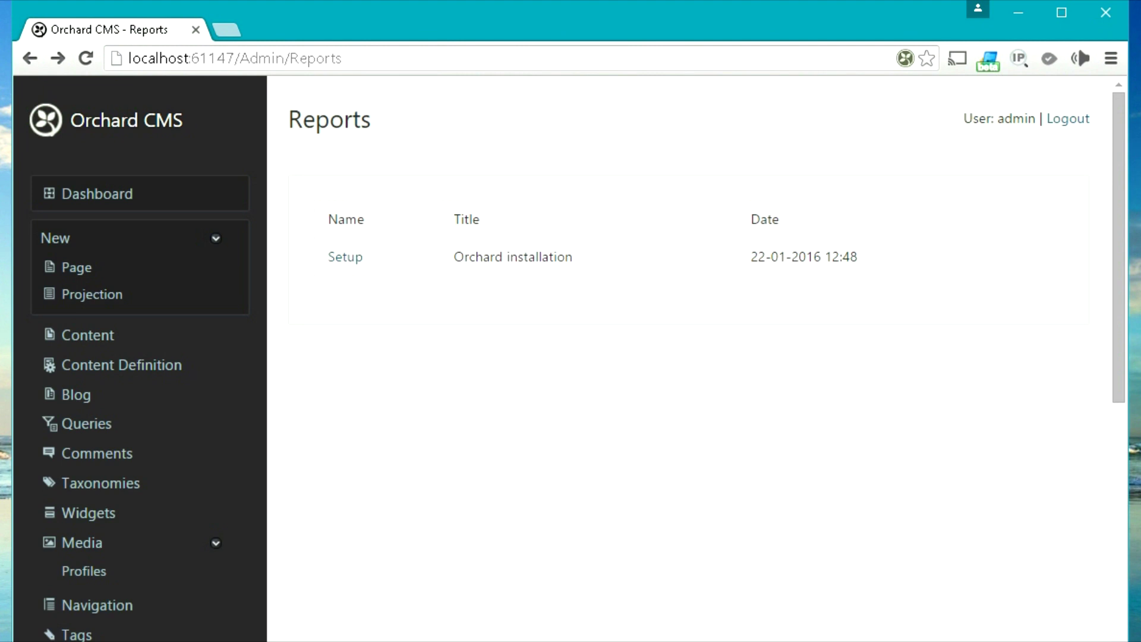
# Step: Open the general site settings and review them from the site name down to the items-per-page options
pyautogui.scroll(-8, 695, 356)
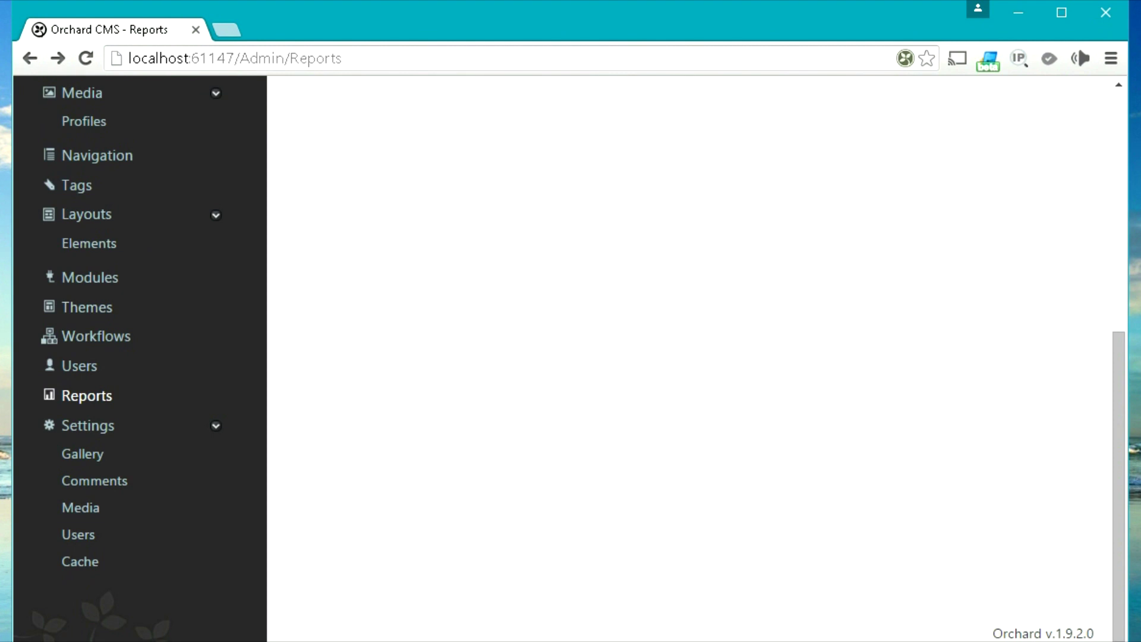
pyautogui.click(88, 425)
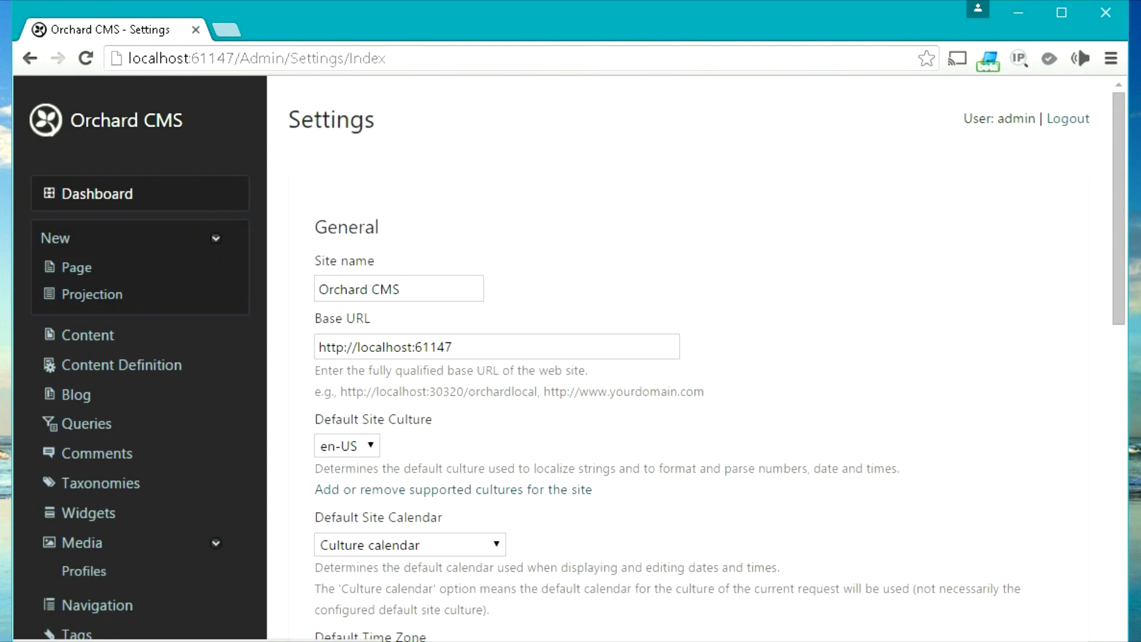
pyautogui.scroll(-2, 696, 357)
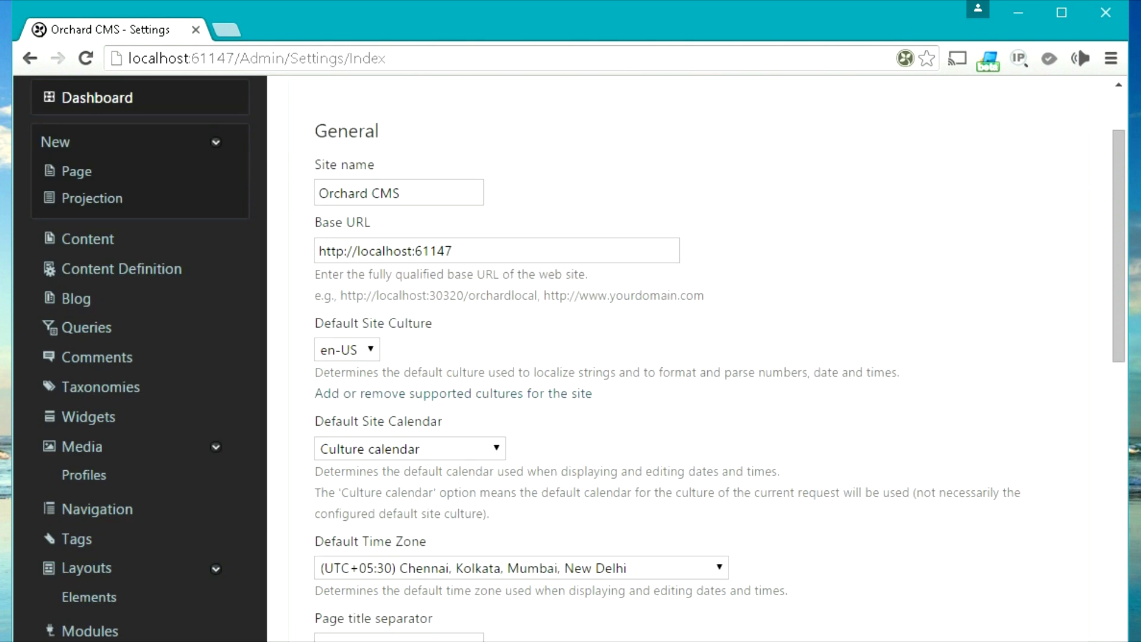
pyautogui.scroll(2, 695, 357)
pyautogui.scroll(-2, 696, 357)
pyautogui.scroll(-7, 696, 356)
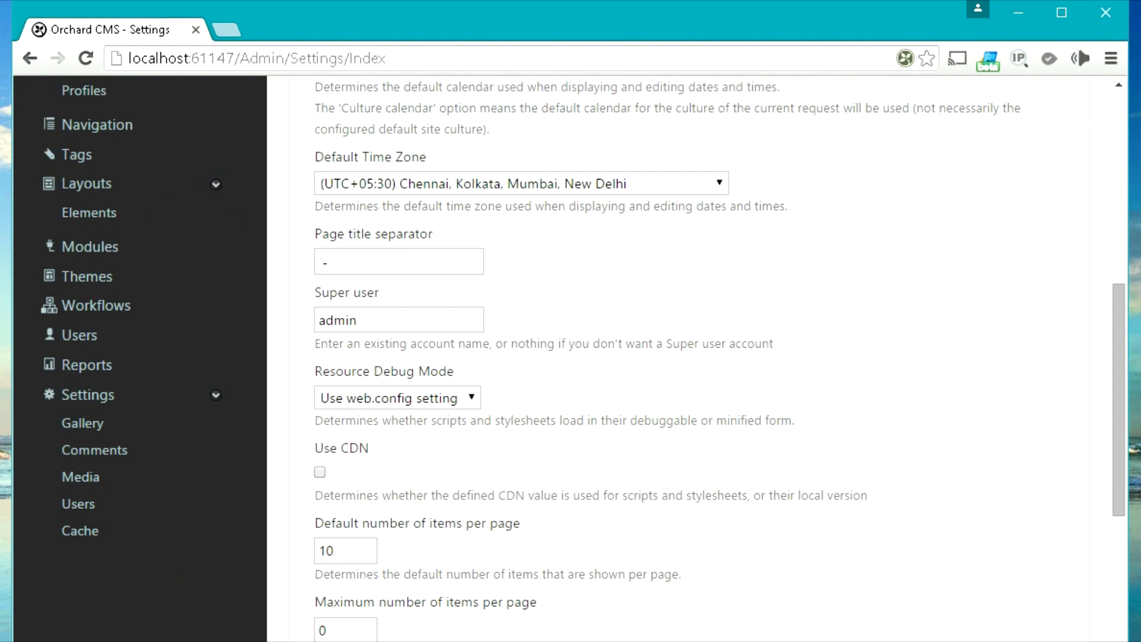
pyautogui.scroll(-2, 695, 356)
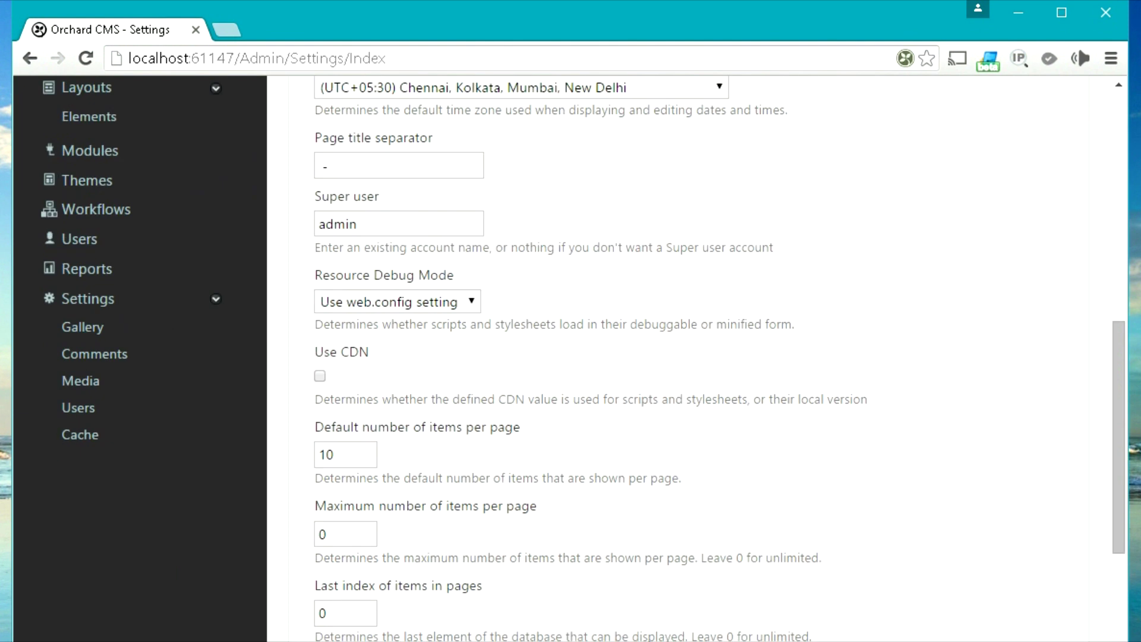
pyautogui.scroll(-2, 695, 356)
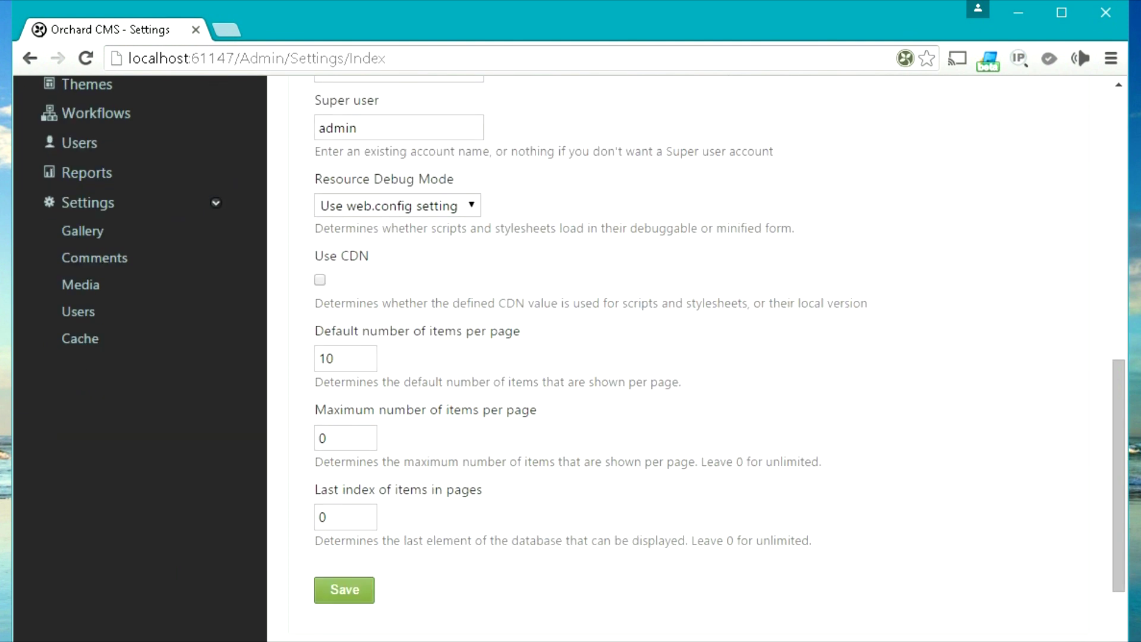
# Step: View the Gallery, Comments and Media settings pages one after another
pyautogui.scroll(3, 140, 419)
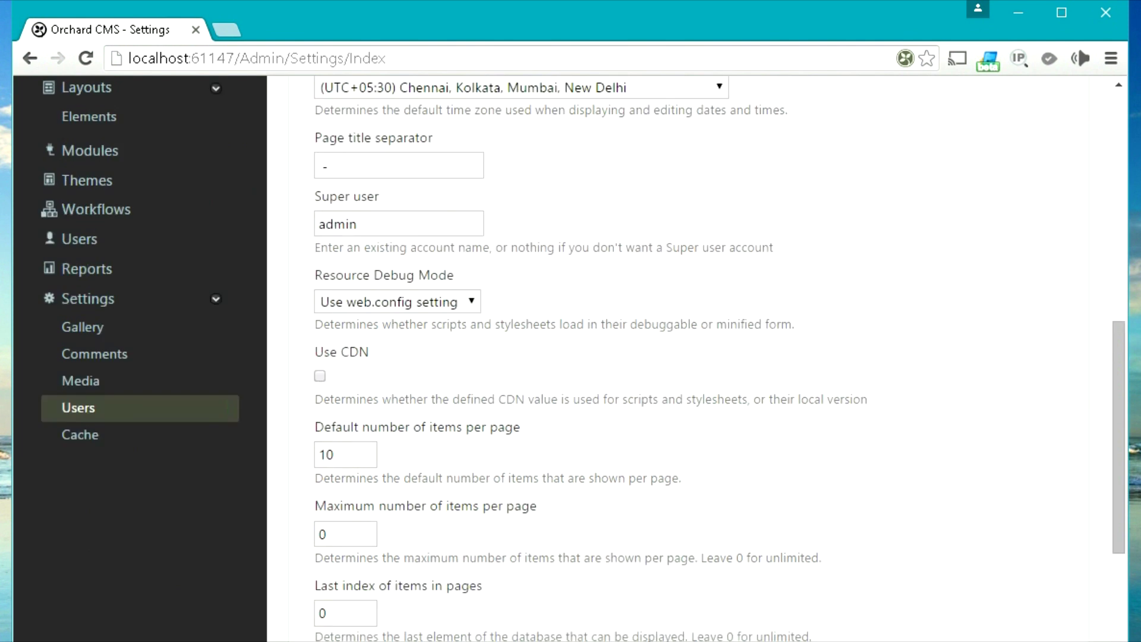
pyautogui.click(139, 423)
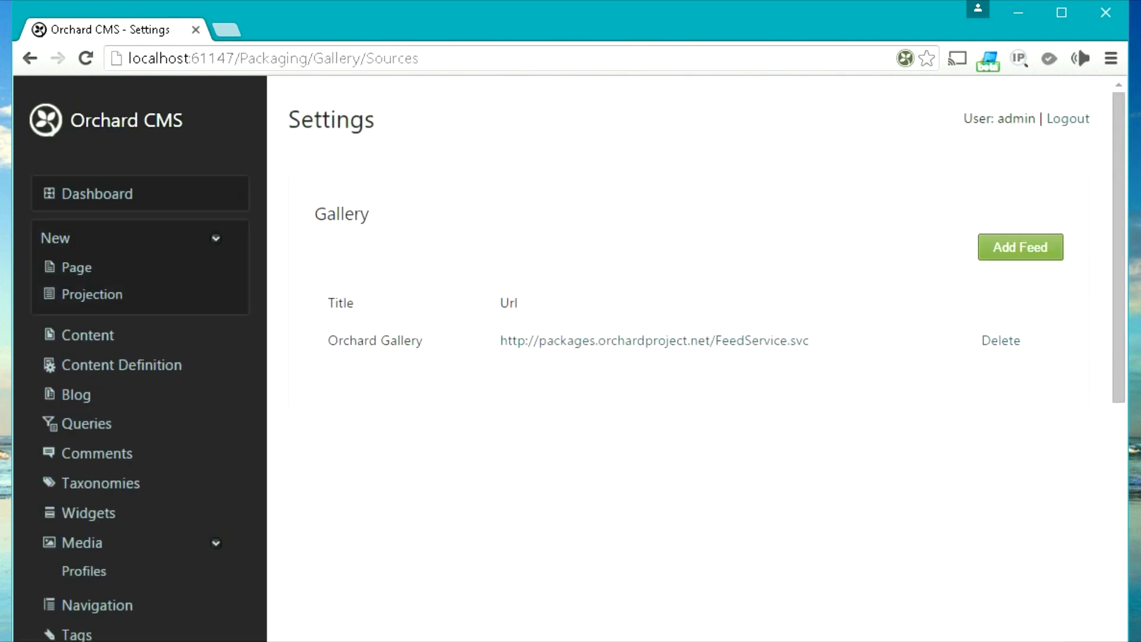
pyautogui.scroll(-8, 140, 424)
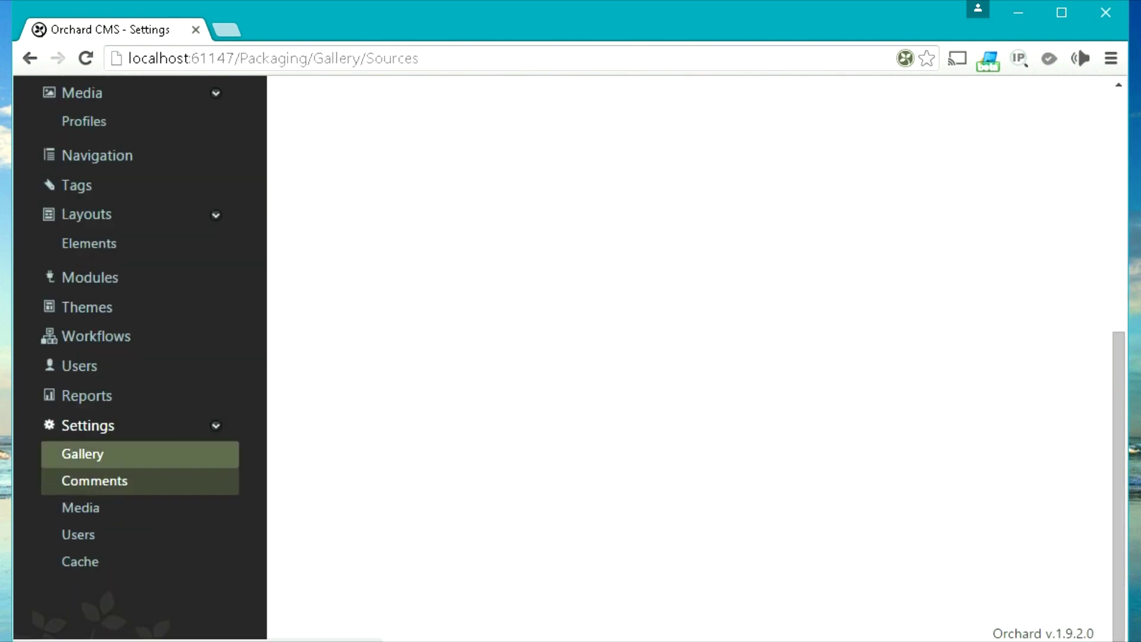
pyautogui.click(140, 481)
pyautogui.scroll(-8, 140, 357)
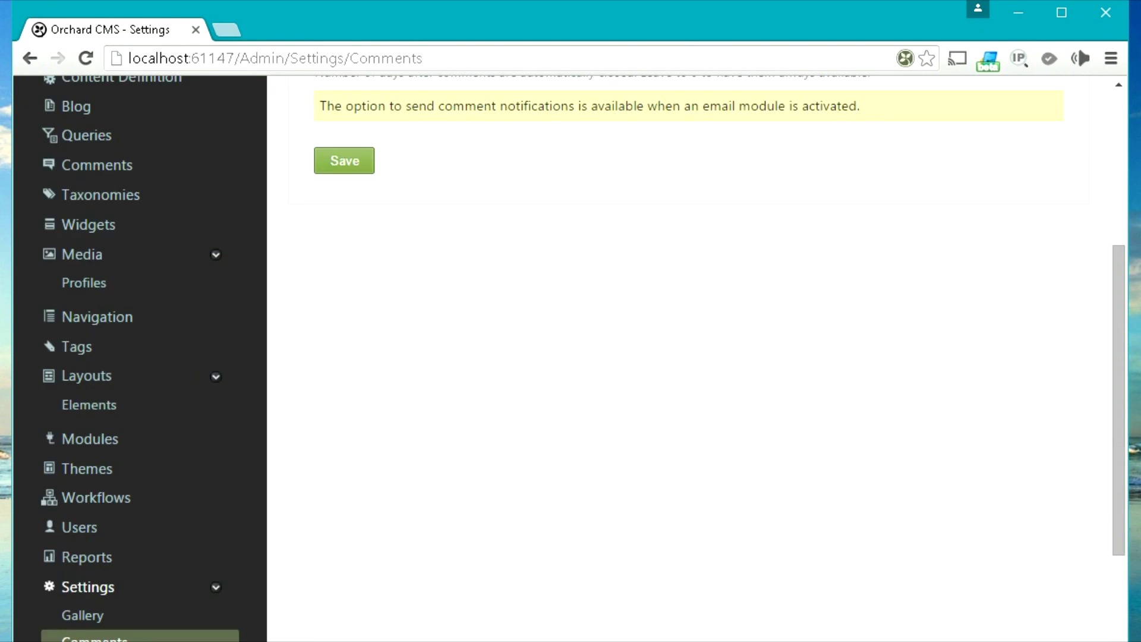
pyautogui.click(139, 507)
pyautogui.scroll(-8, 139, 357)
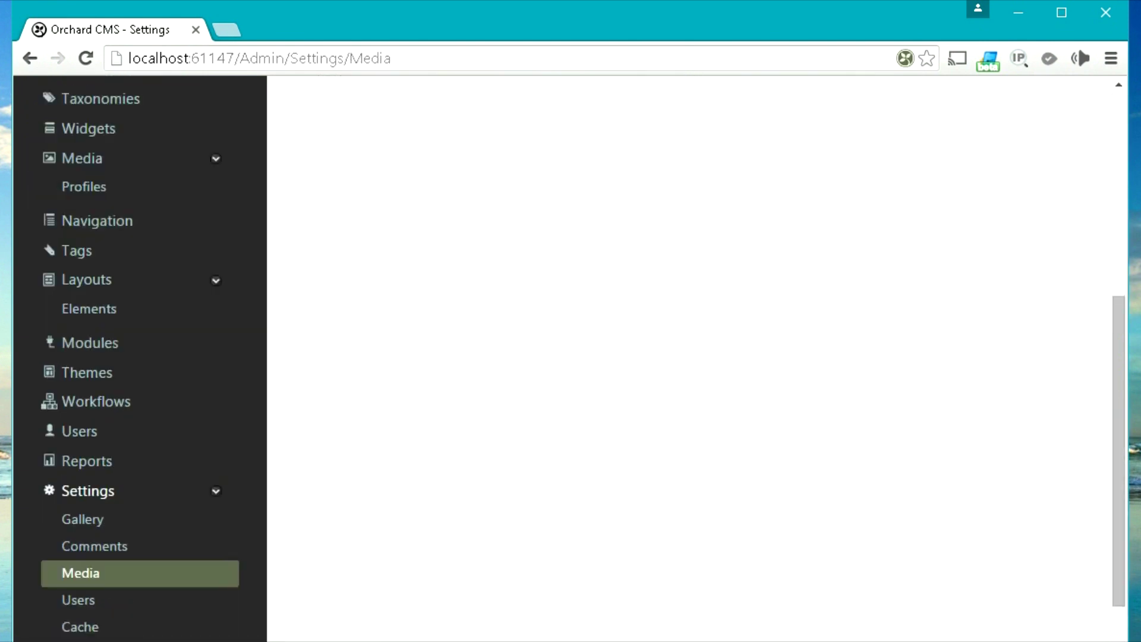
# Step: Open the user settings and briefly enable the requirement that users be approved before logging in, switching it back off
pyautogui.click(76, 535)
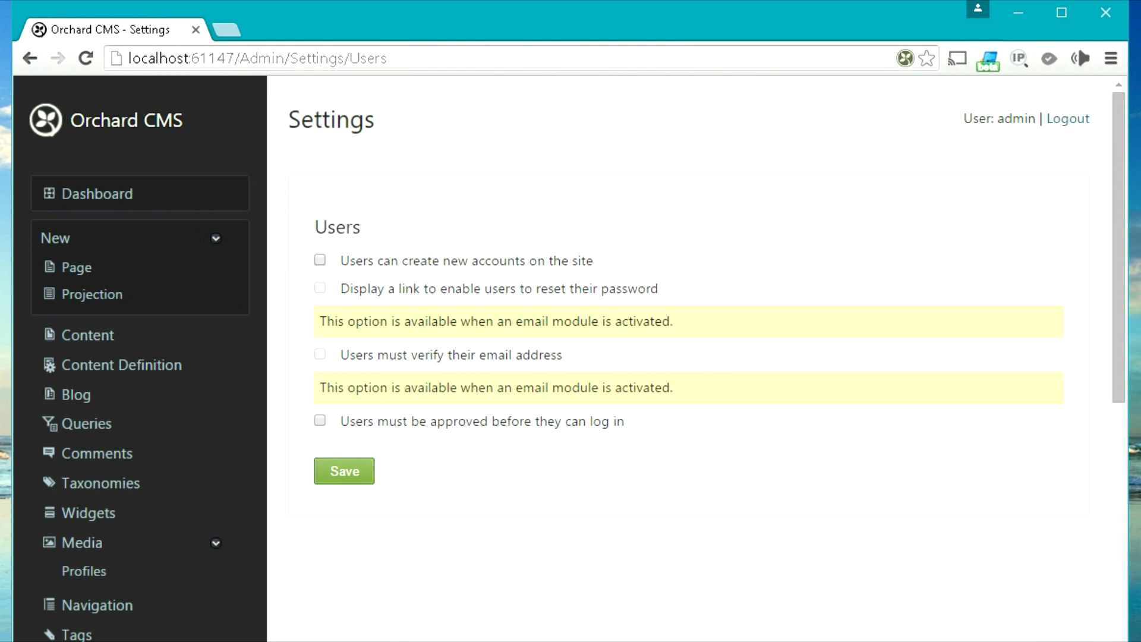
pyautogui.scroll(-3, 570, 357)
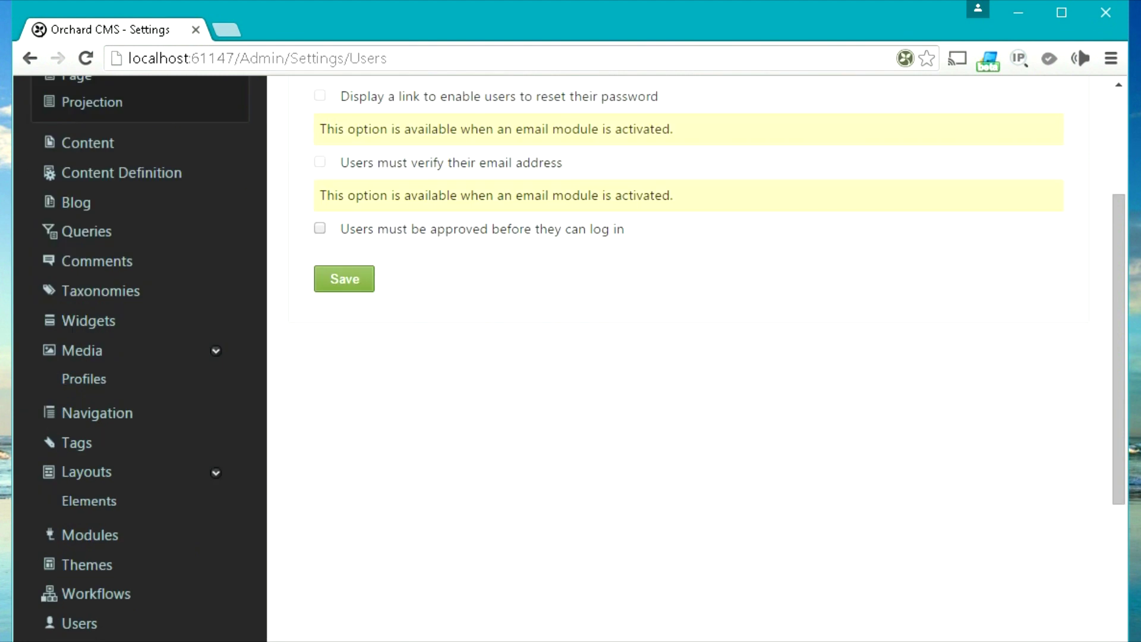
pyautogui.scroll(2, 570, 357)
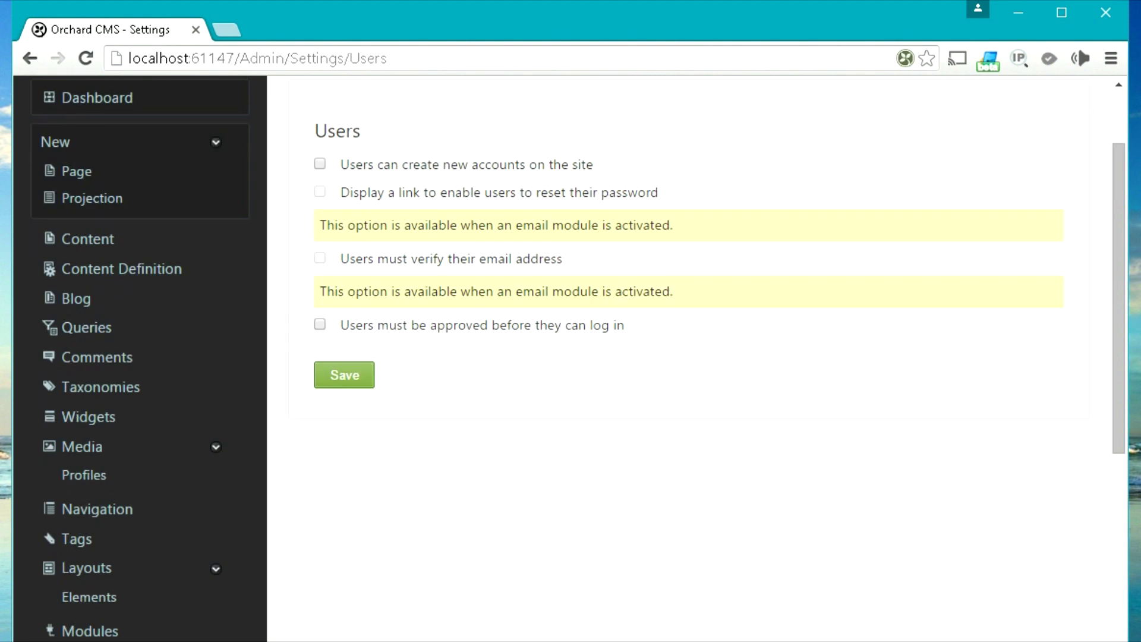
pyautogui.click(320, 325)
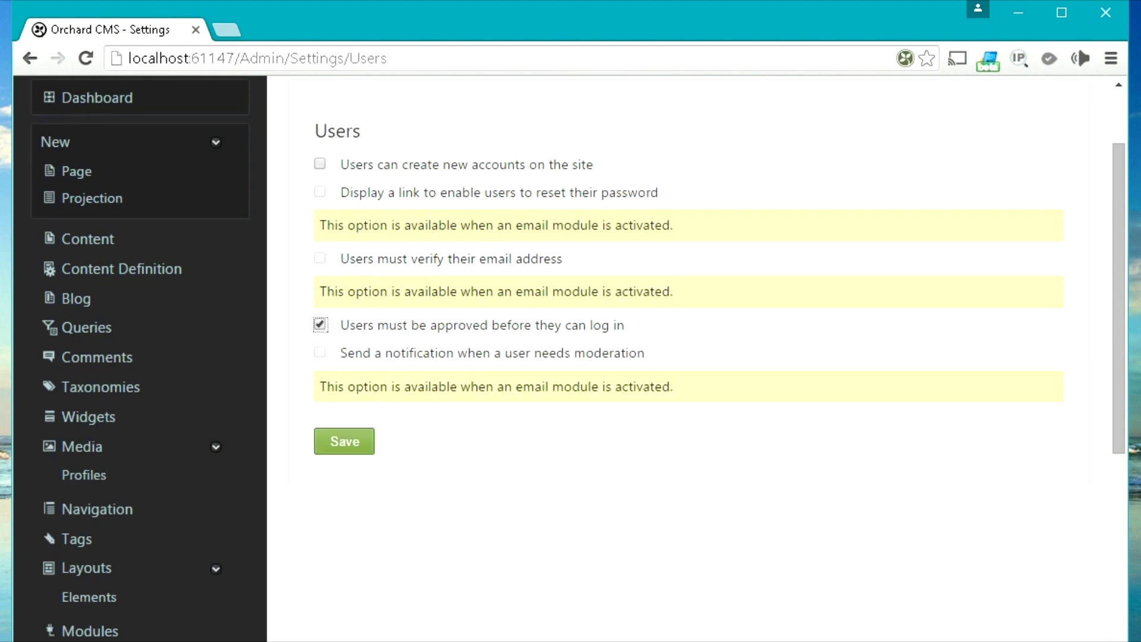
pyautogui.click(320, 324)
# Step: Open the cache settings and examine the duration, query string, request header and ignored URL options
pyautogui.scroll(-6, 571, 357)
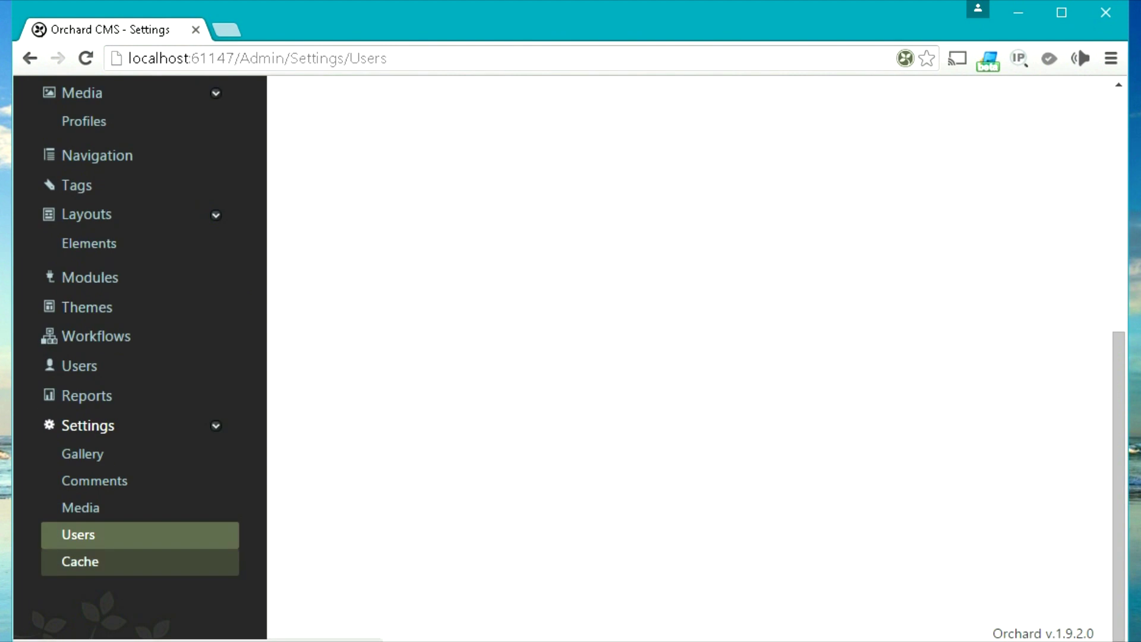
pyautogui.click(81, 561)
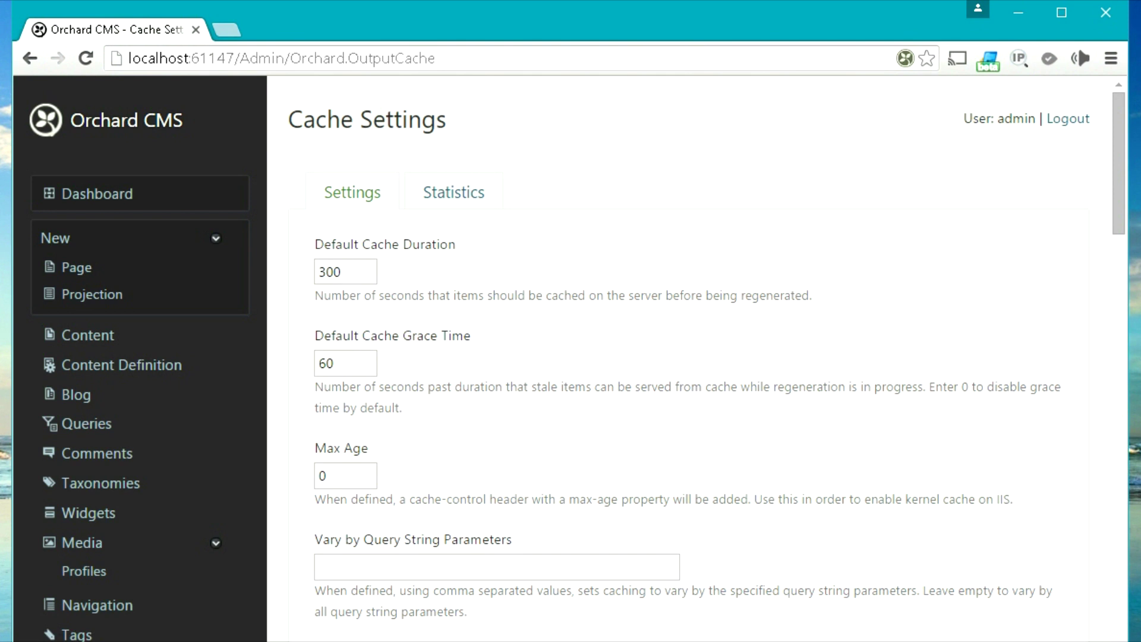
pyautogui.scroll(-6, 689, 356)
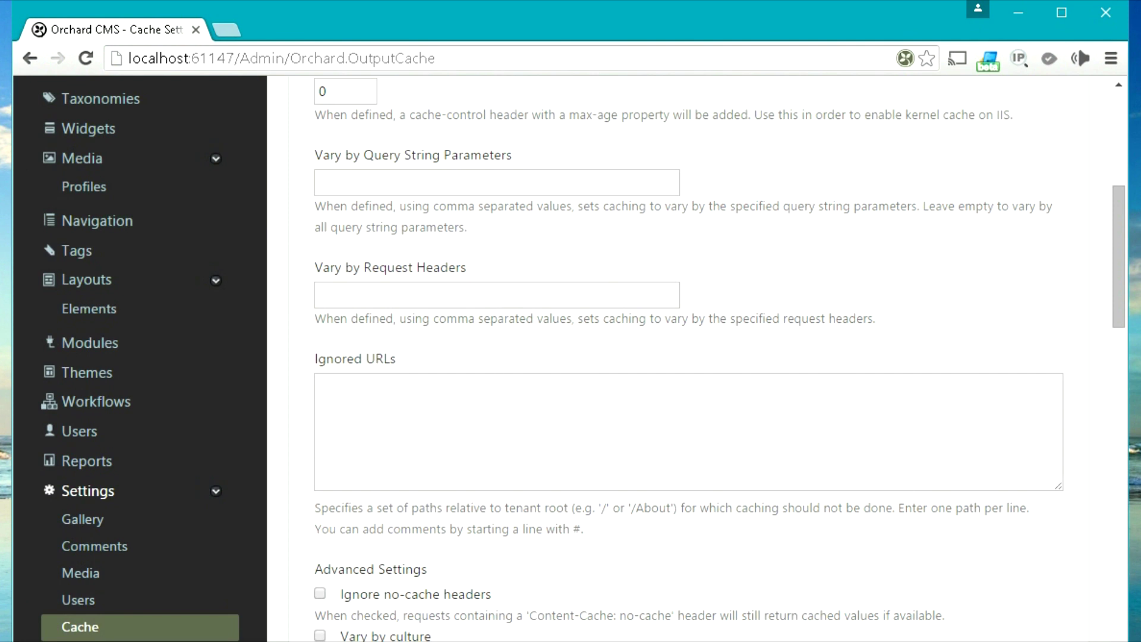
pyautogui.scroll(6, 690, 357)
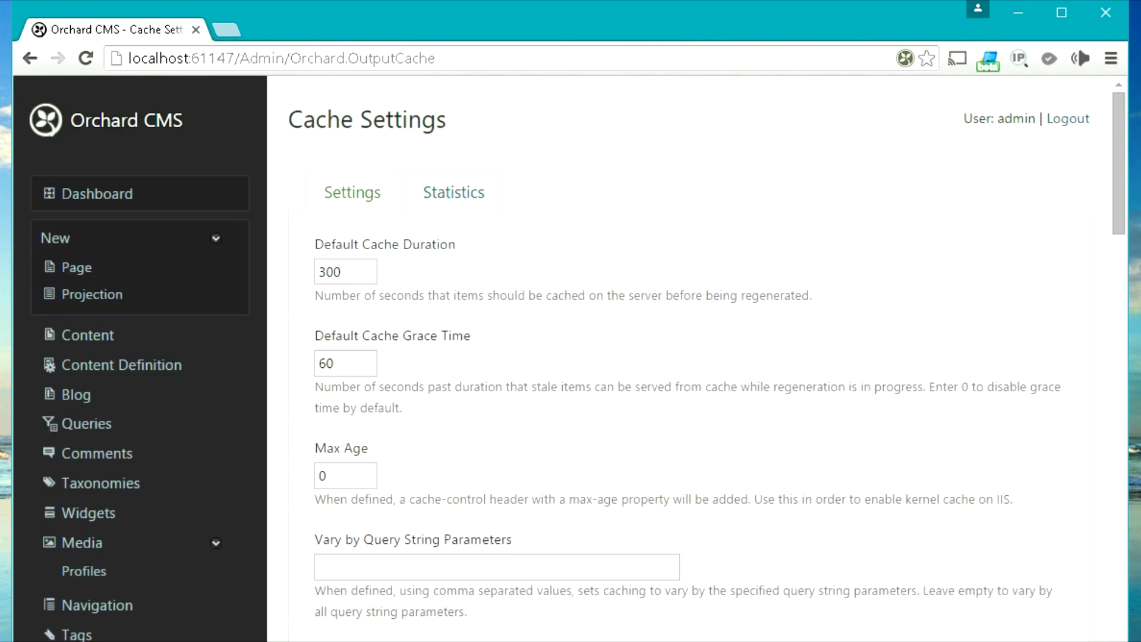